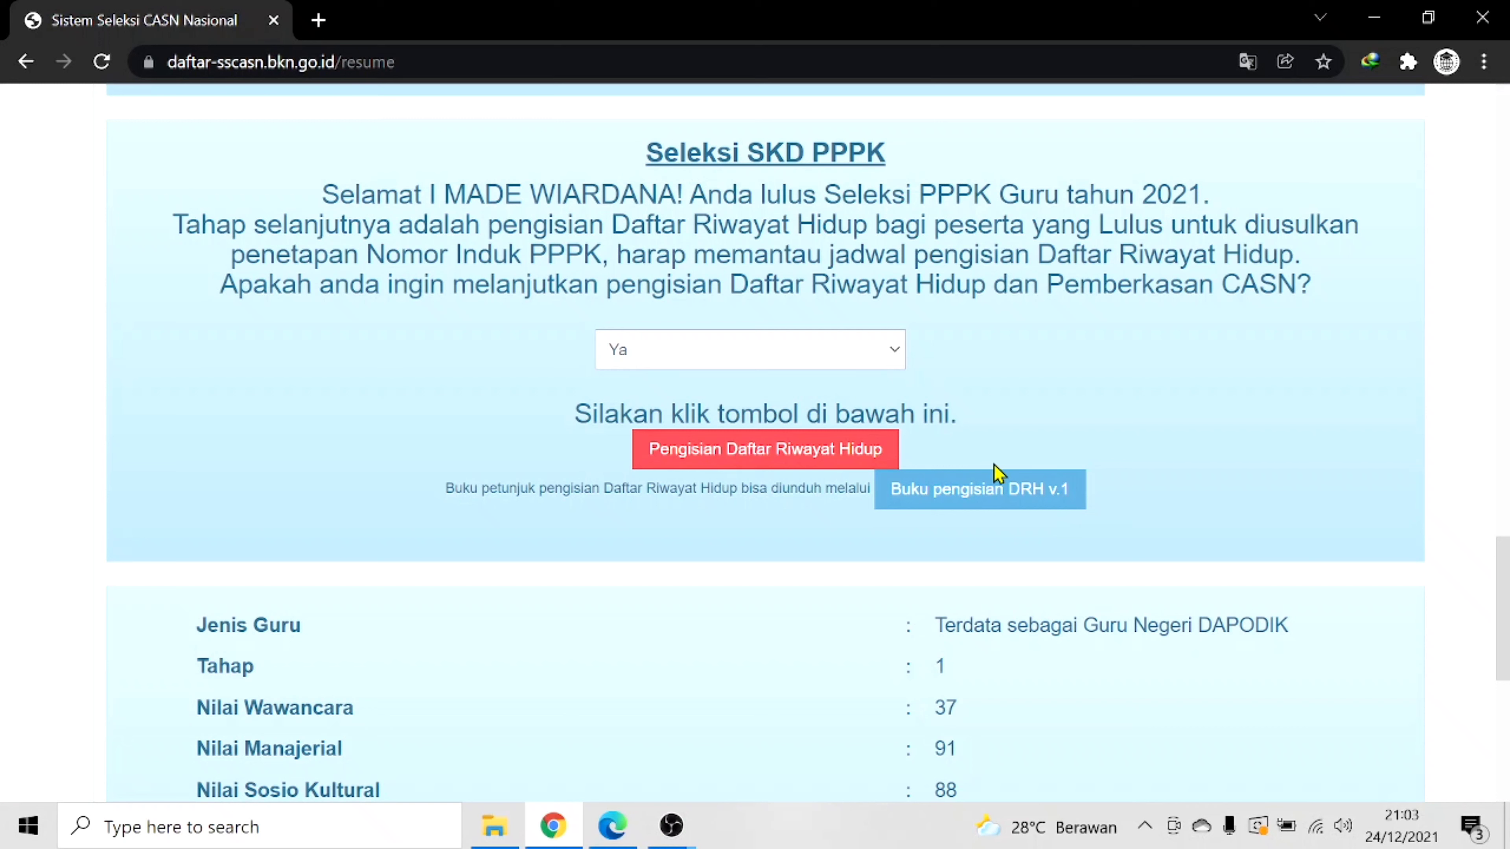
Keep "Ya" as the answer to continuing and open the Pengisian Daftar Riwayat Hidup form after checking the PDF guide.
click(898, 357)
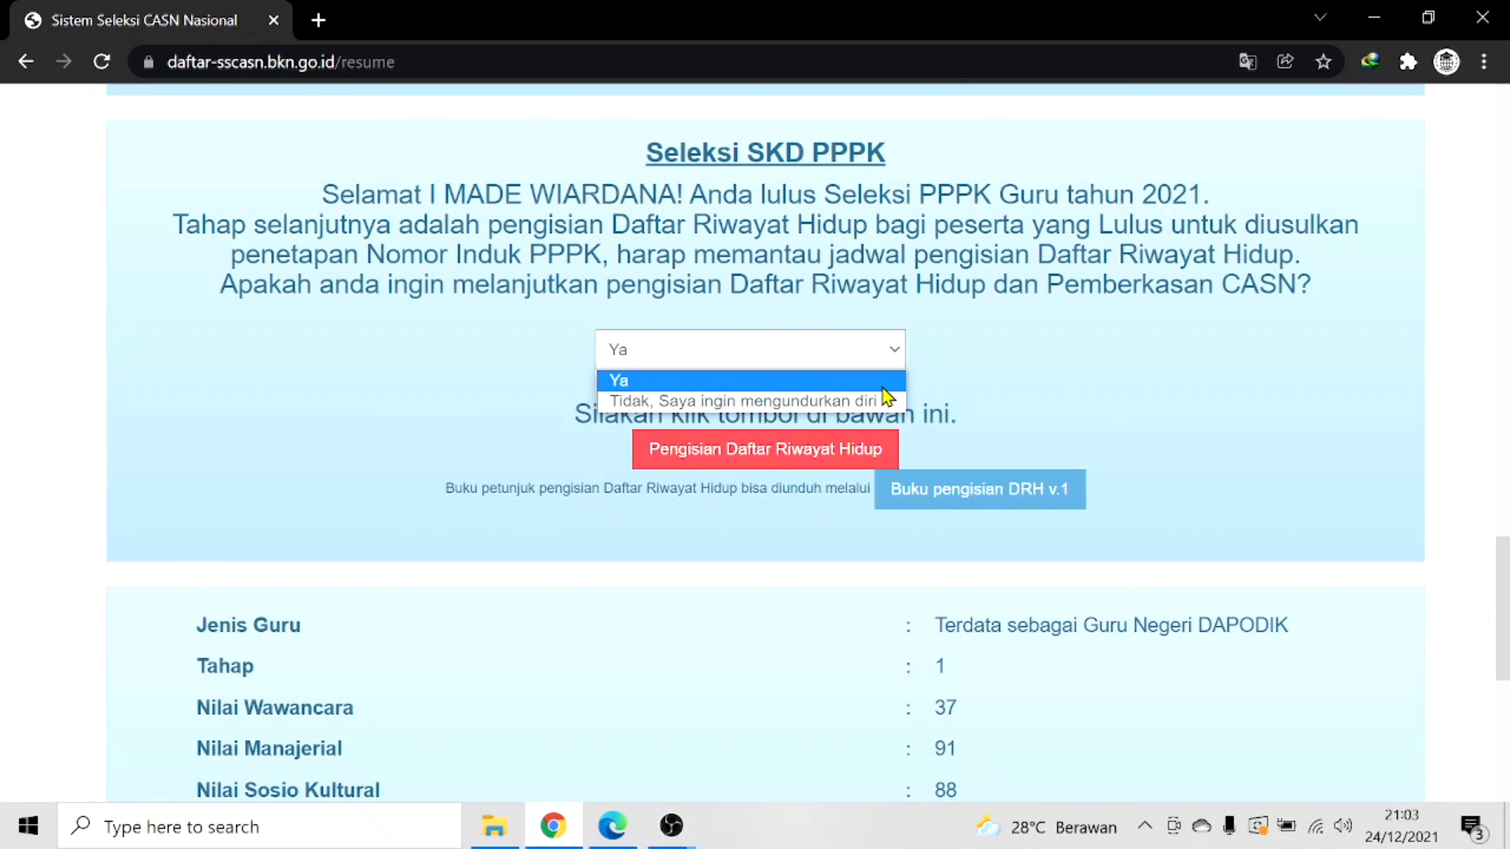
click(1094, 386)
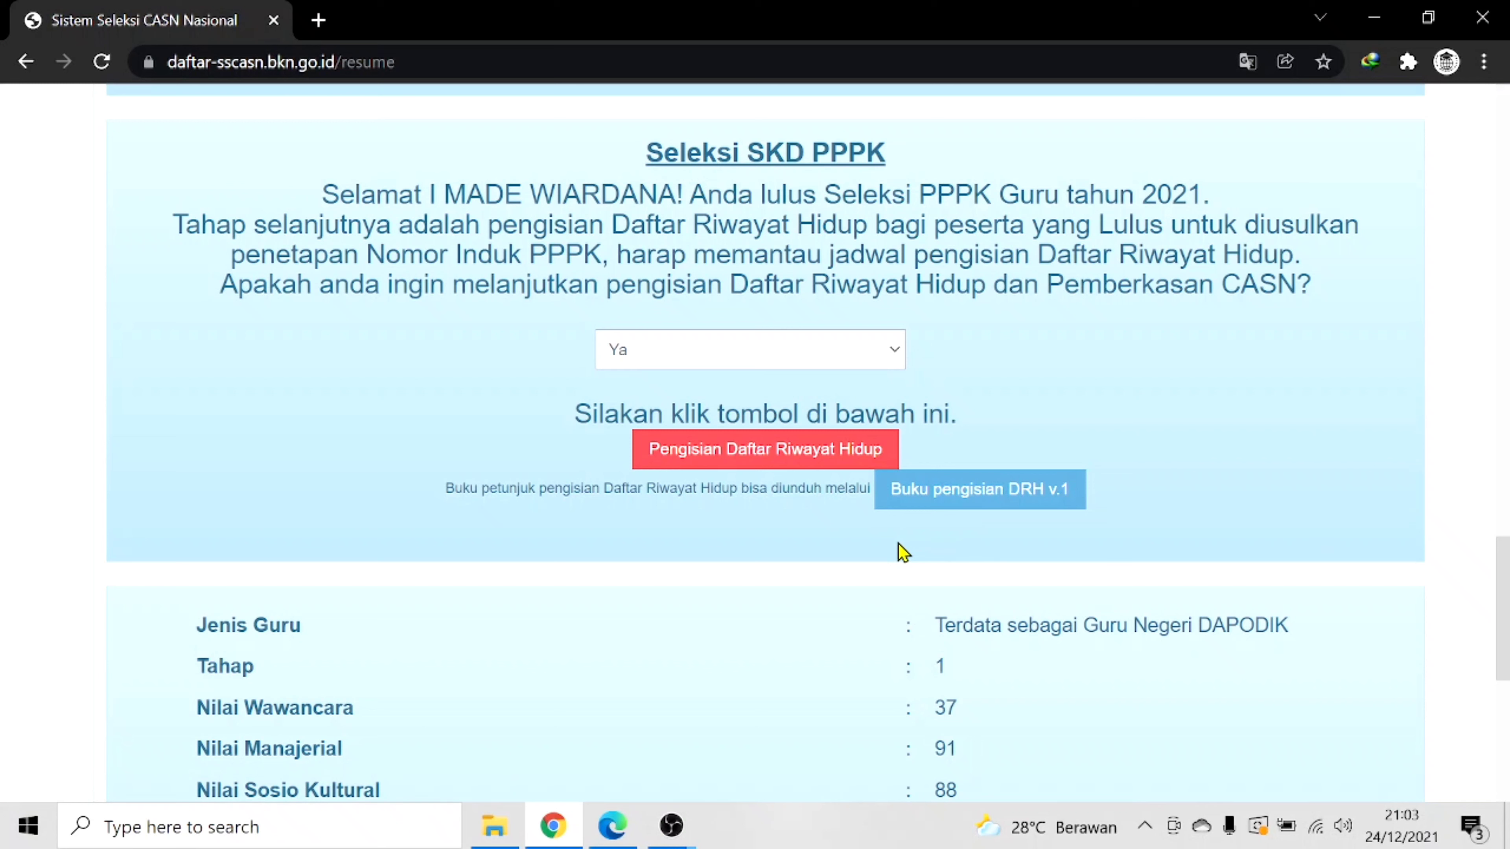
mouse_move(617, 831)
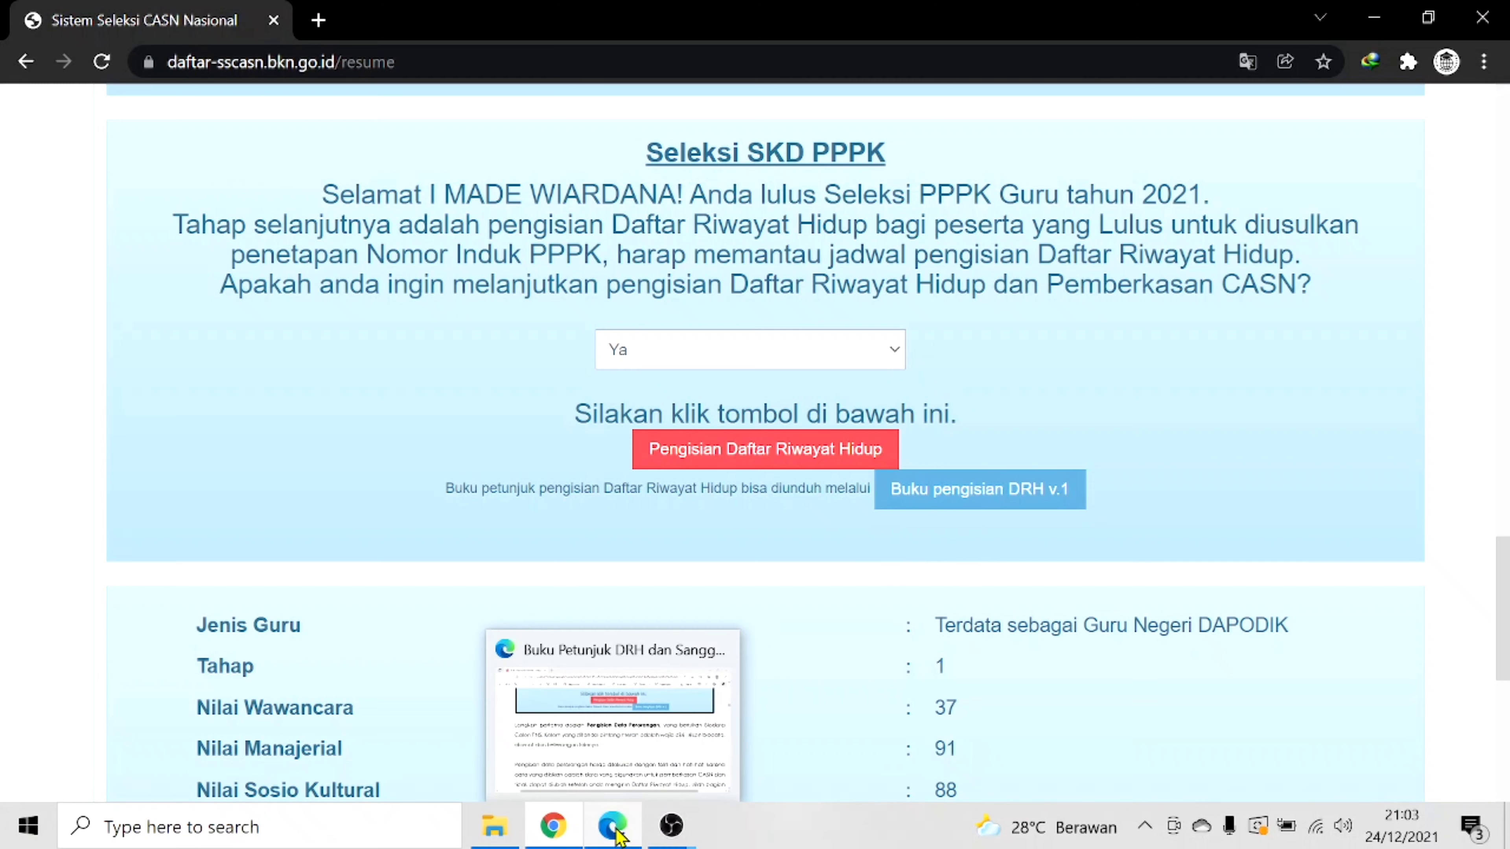
click(613, 725)
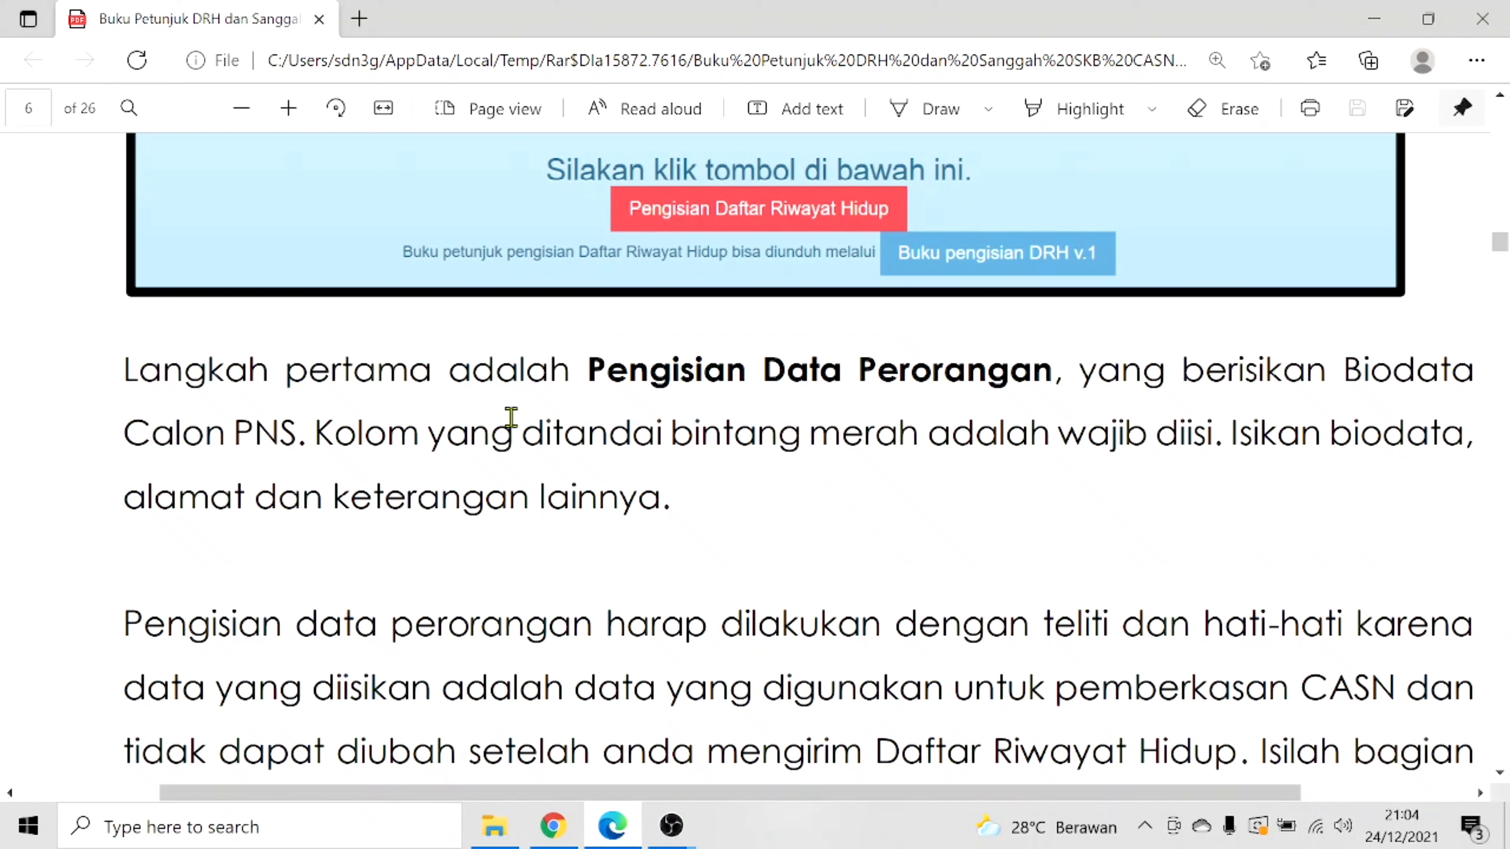
click(553, 827)
click(726, 468)
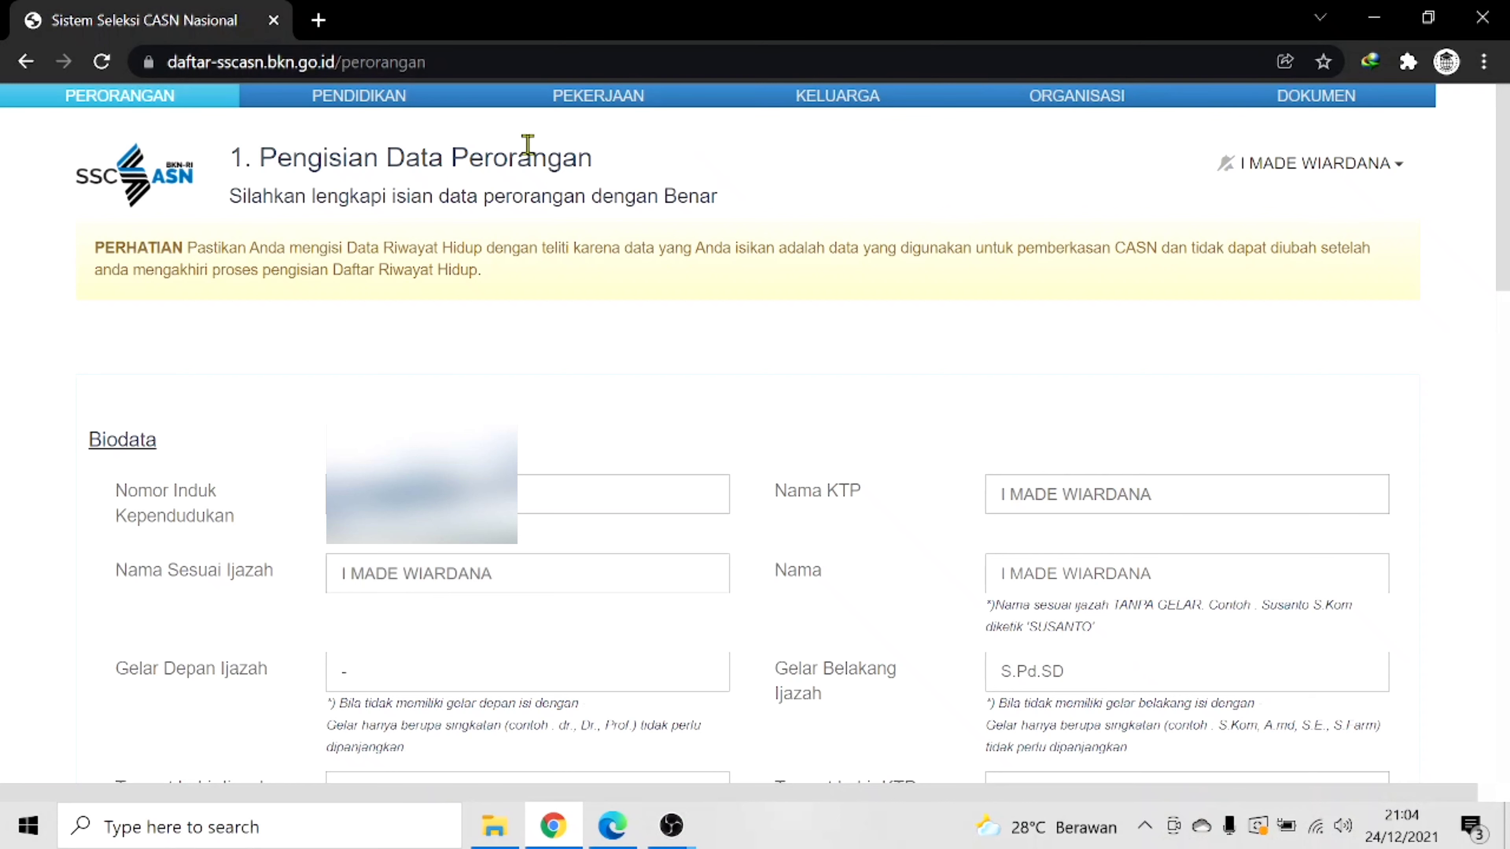
Choose Hindu as Agama in the Biodata section of the personal data form and focus the Email field.
click(642, 824)
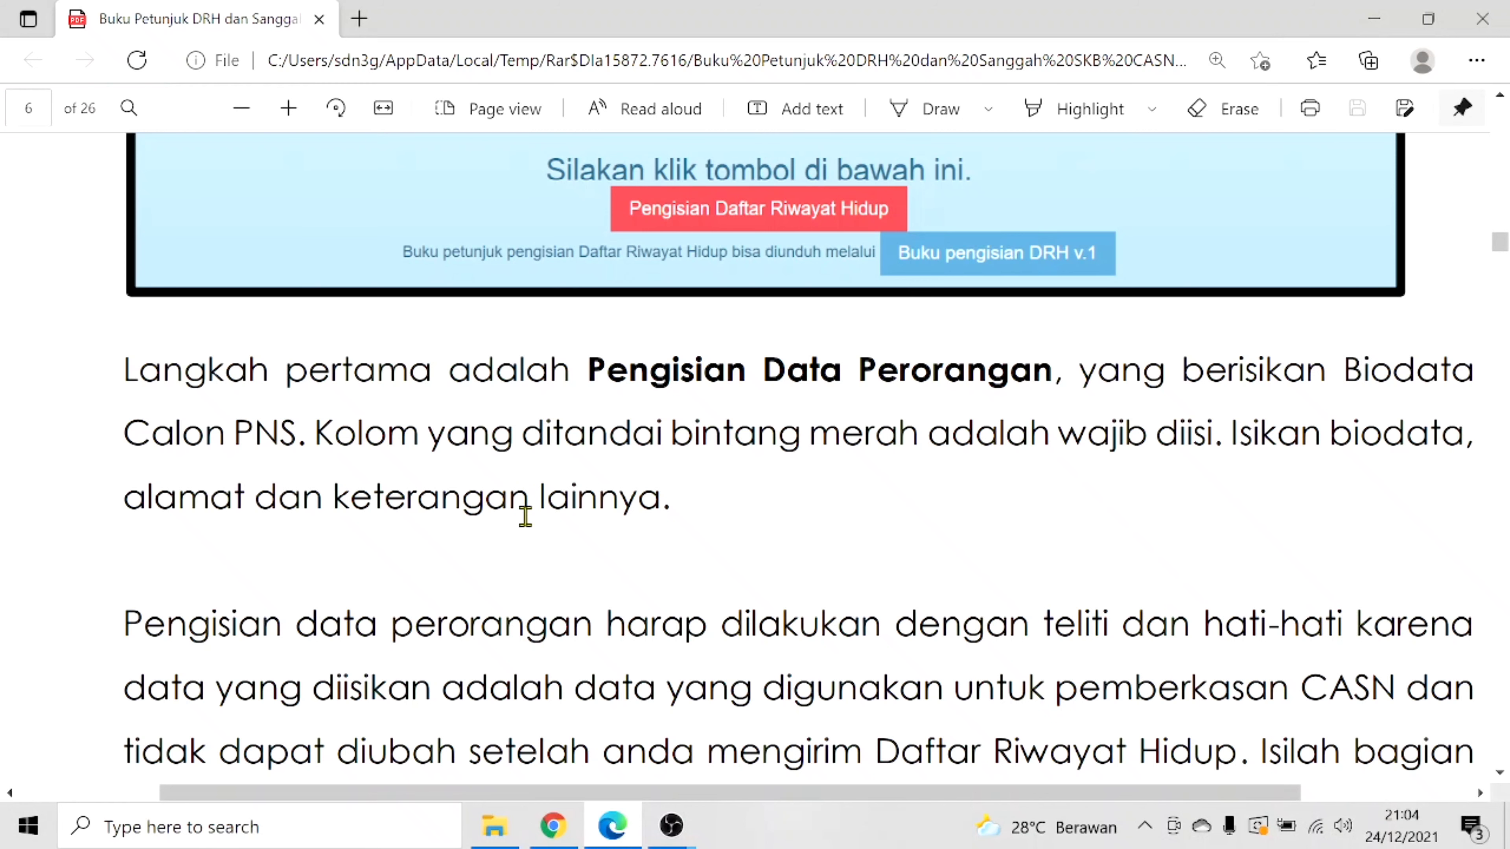
click(553, 825)
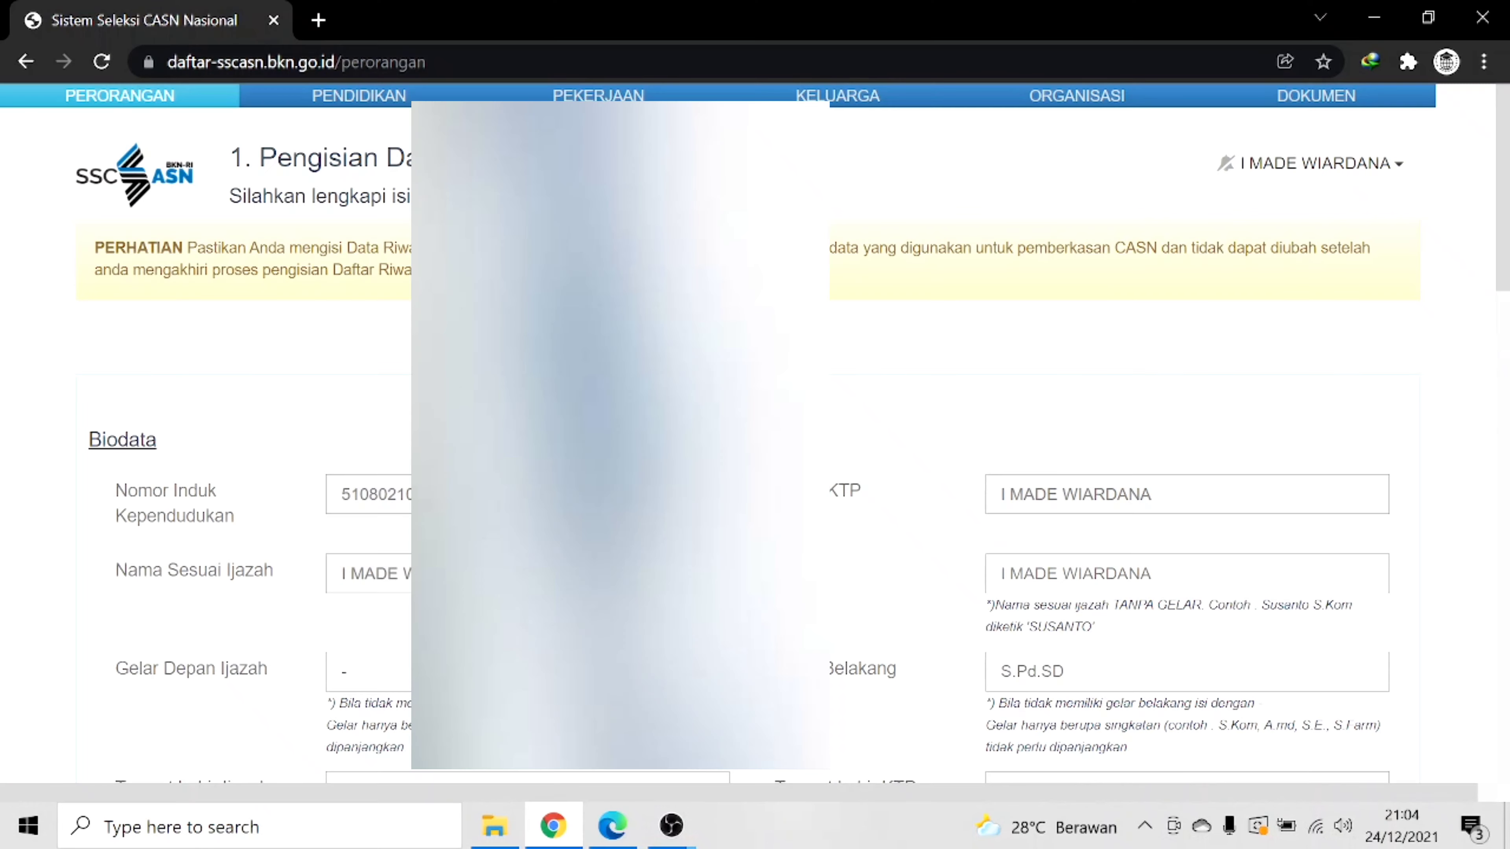
scroll(389, 529, down, 3)
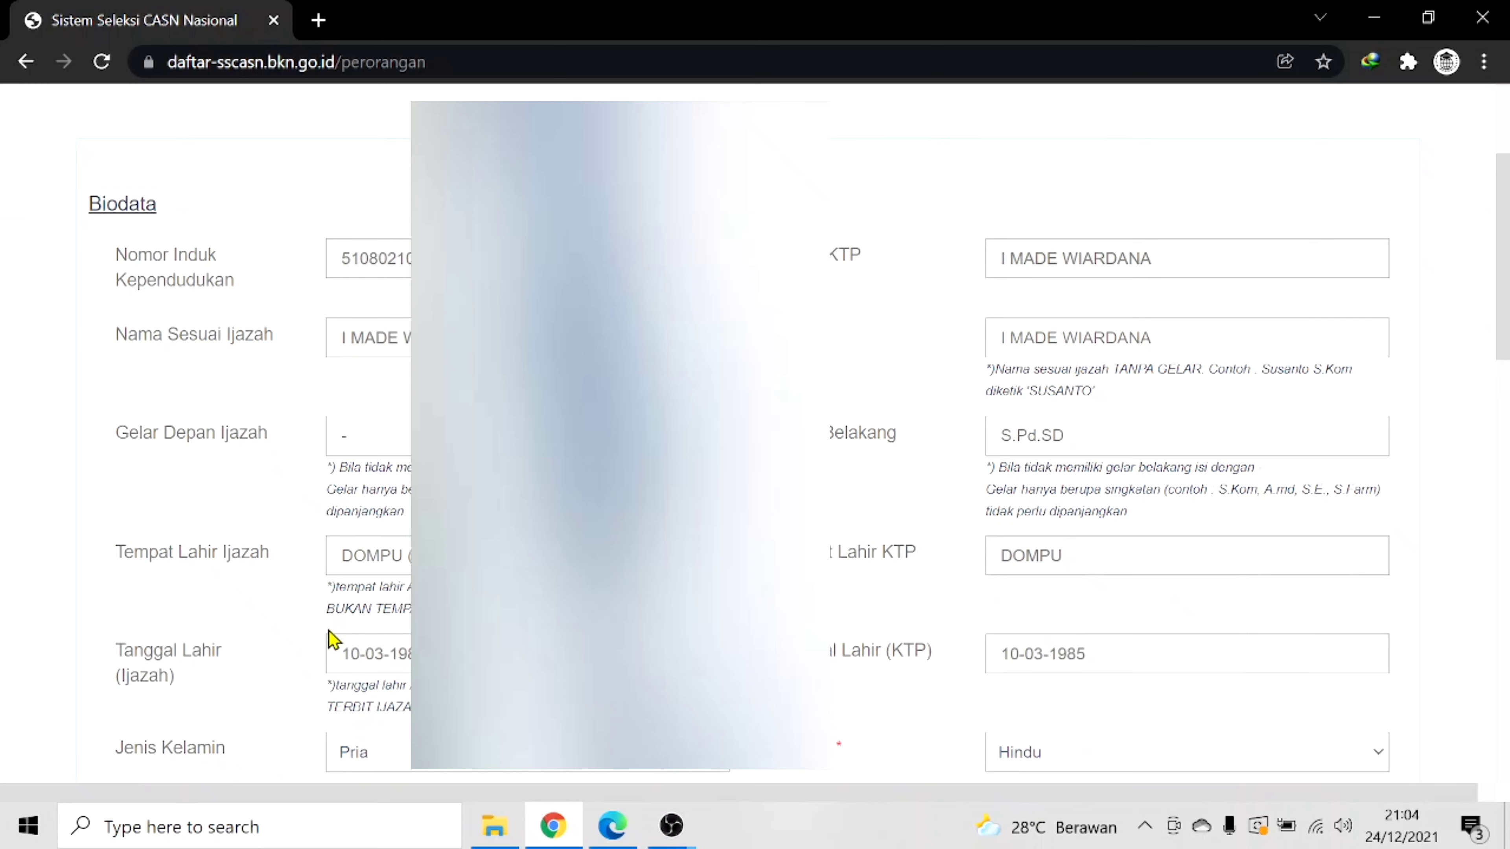
scroll(327, 635, down, 2)
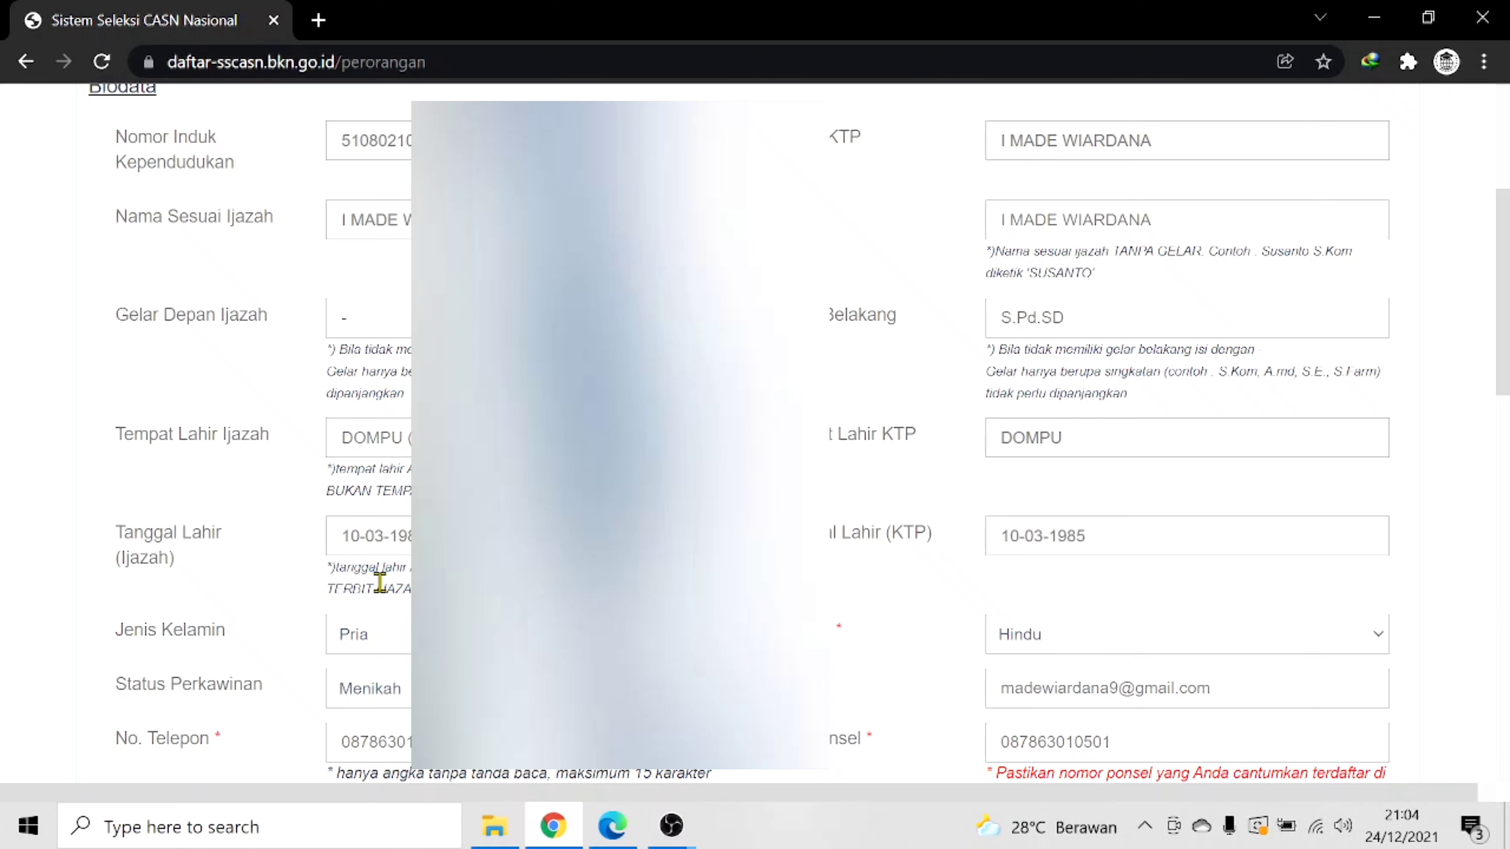
scroll(380, 582, down, 2)
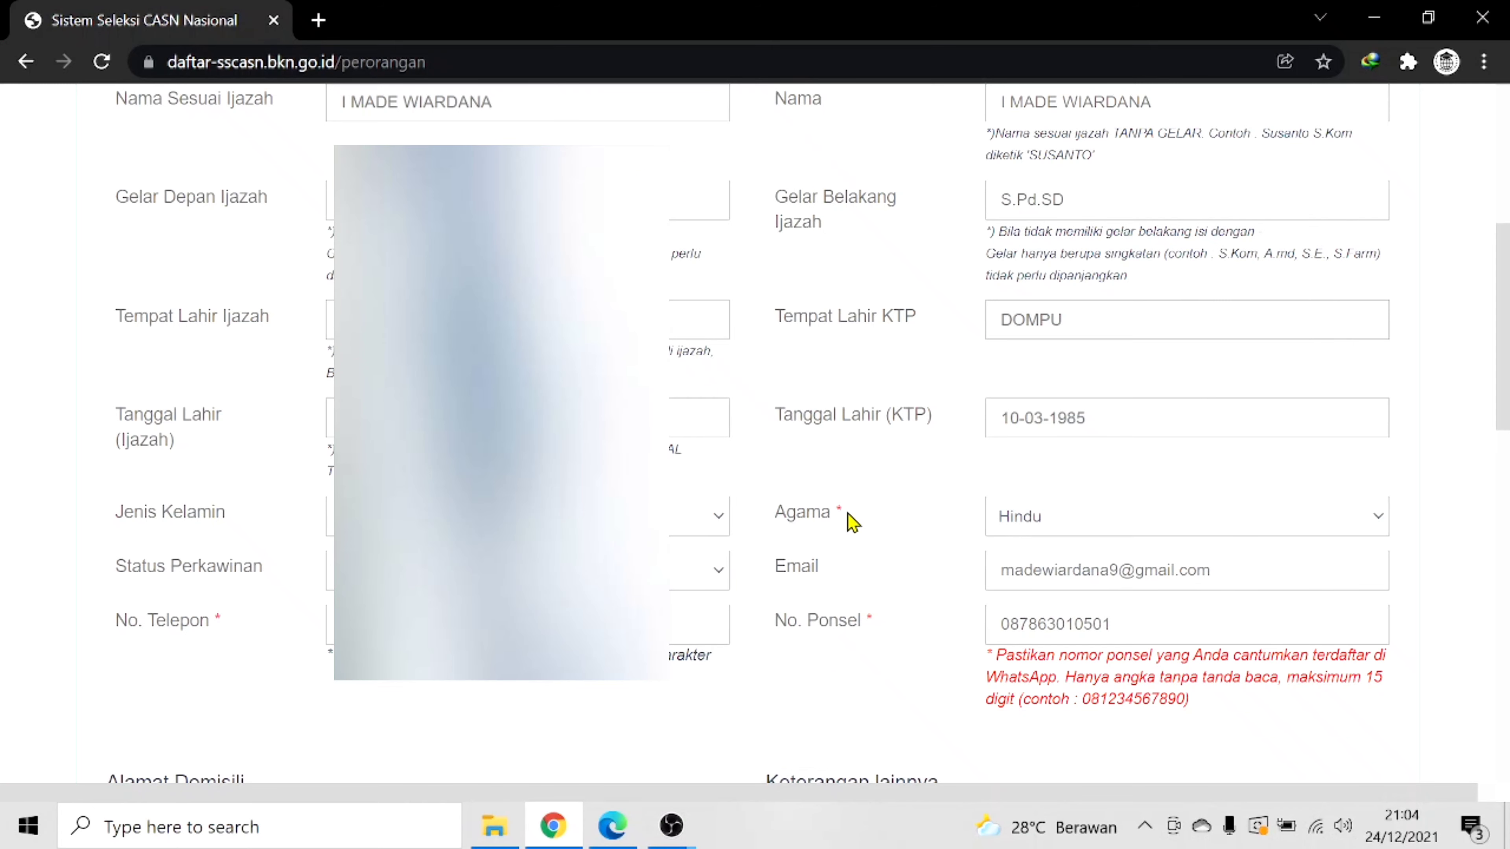
click(1092, 522)
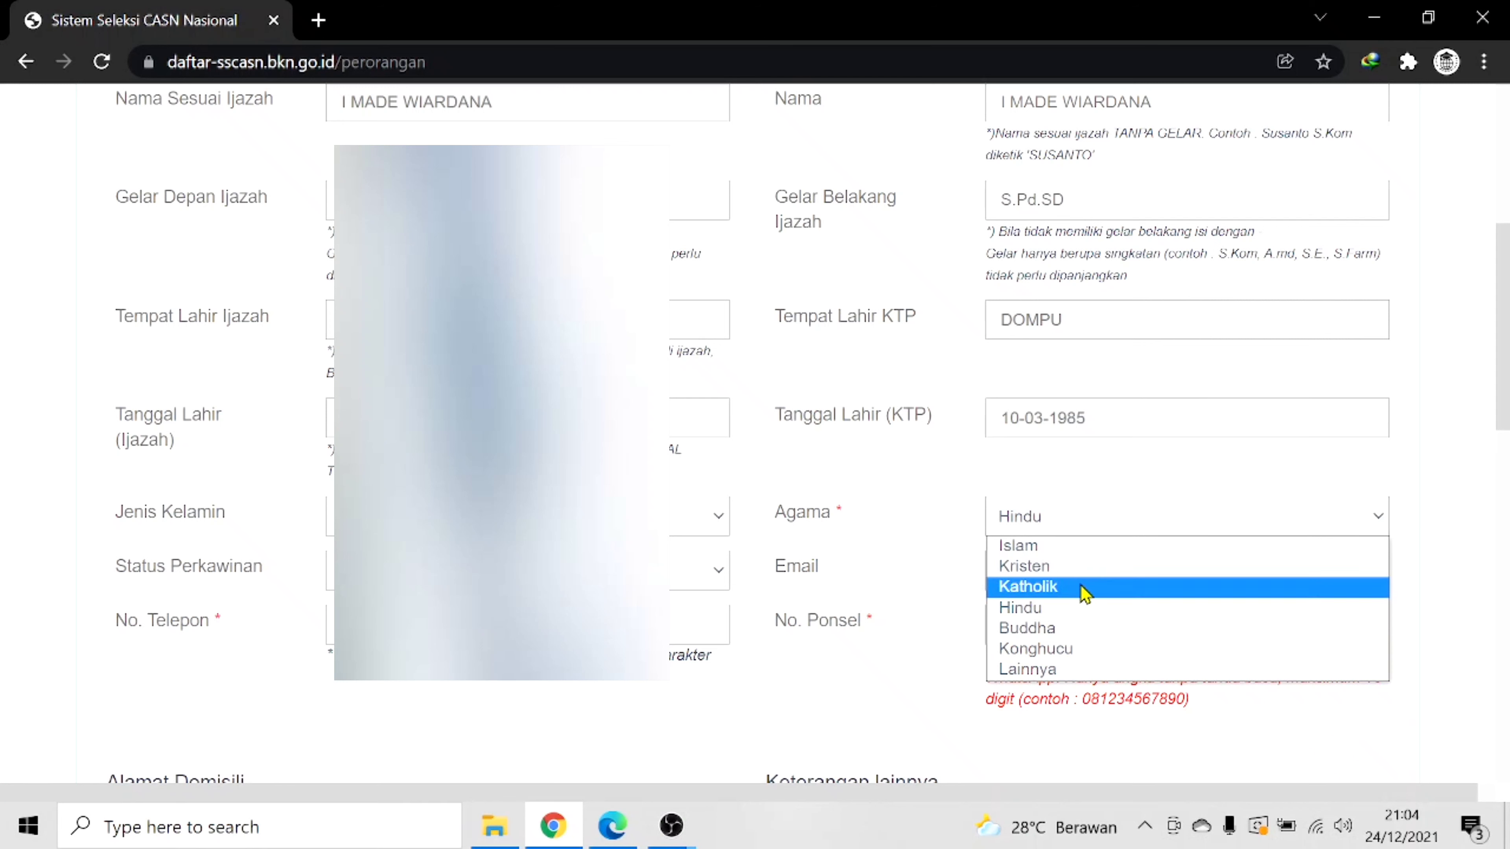
click(1071, 609)
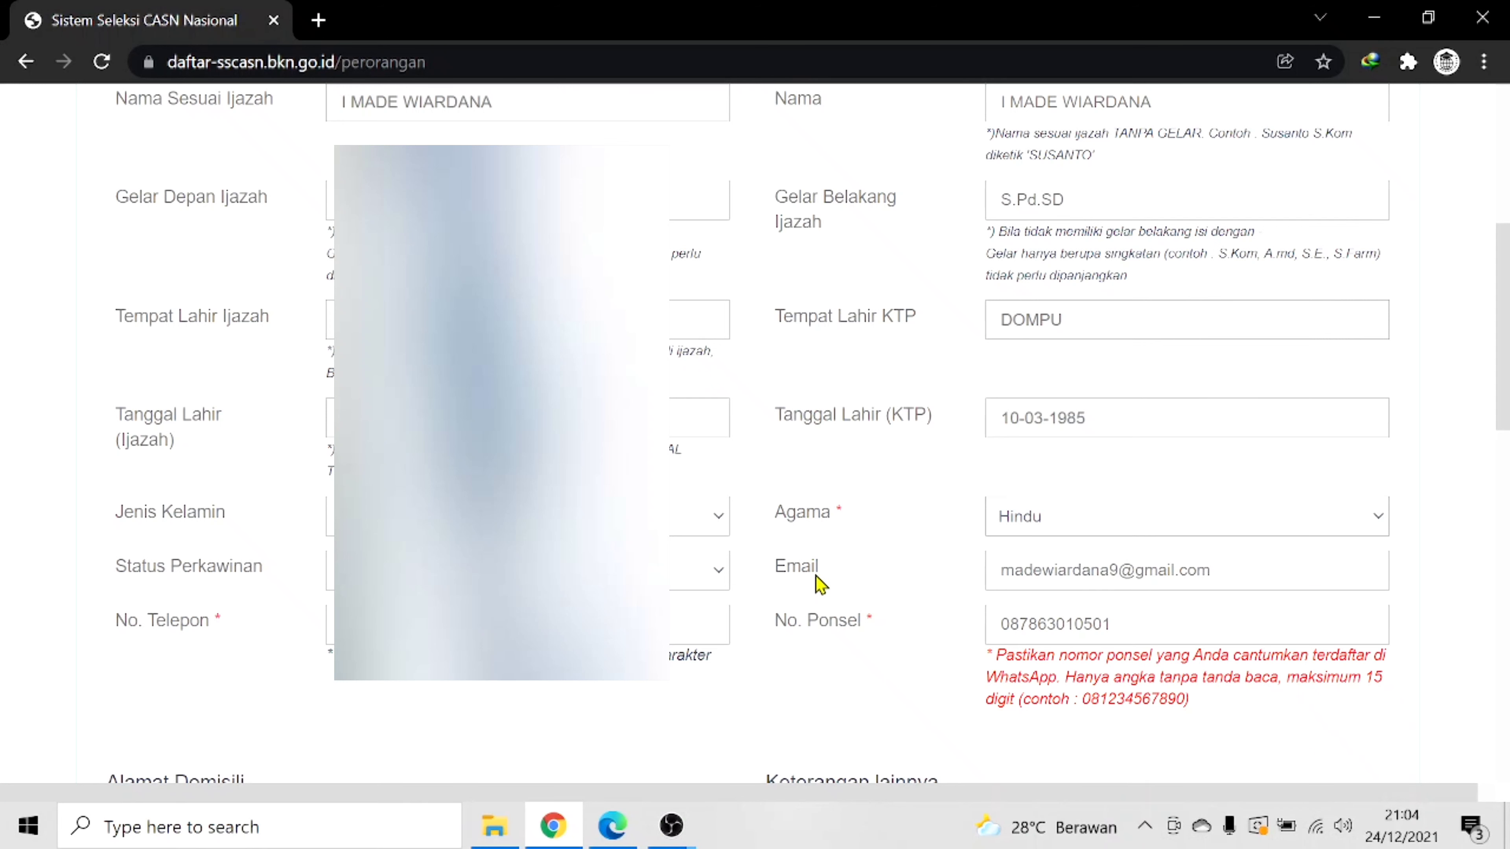
click(1130, 572)
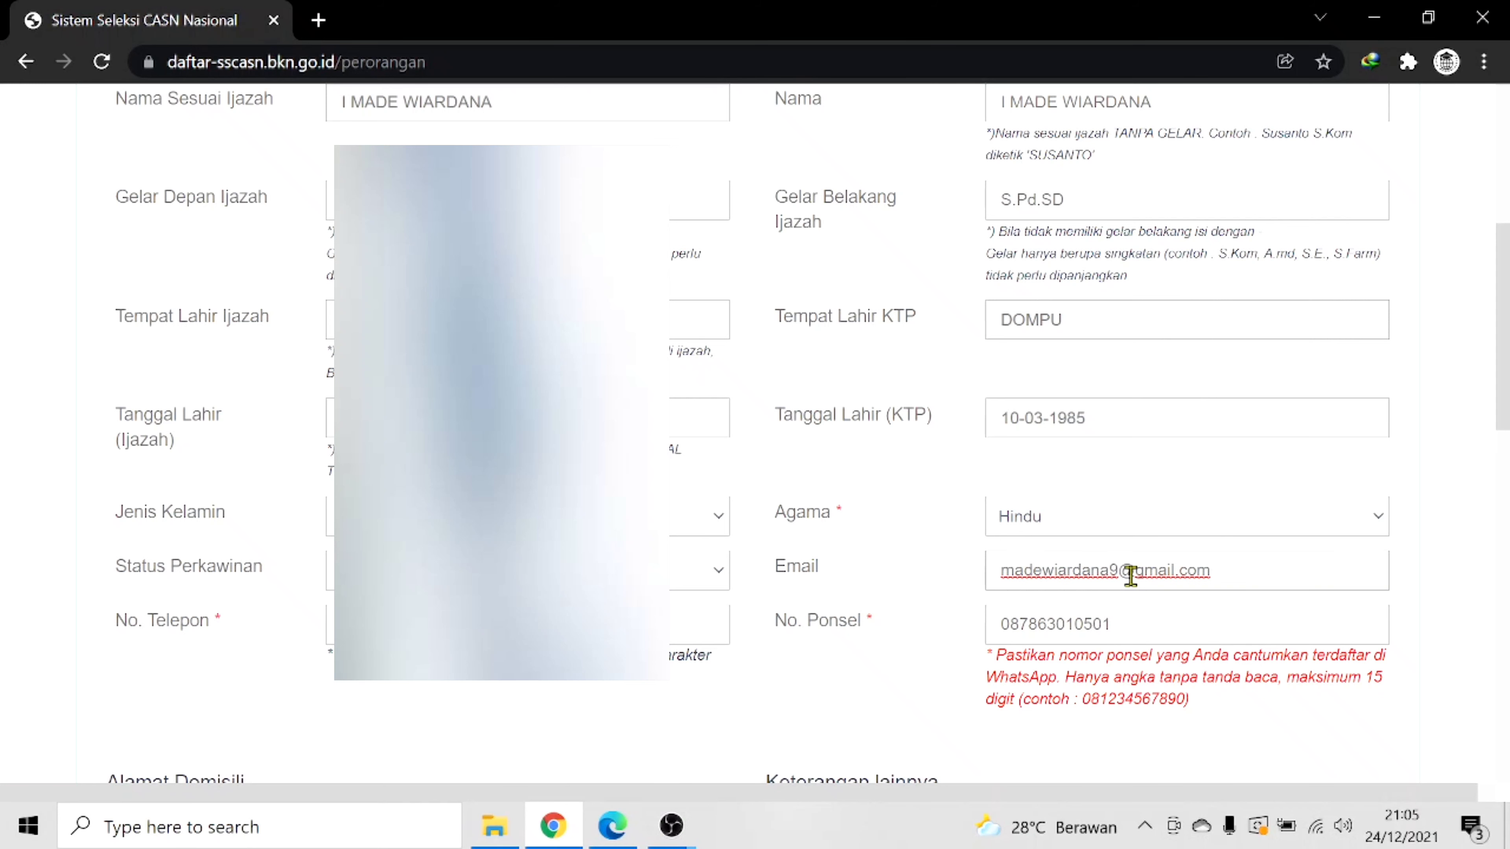
Switch to the PDF guide in Edge and read the Pengisian Data Perorangan instructions and its example form, through the hobby fields.
click(612, 825)
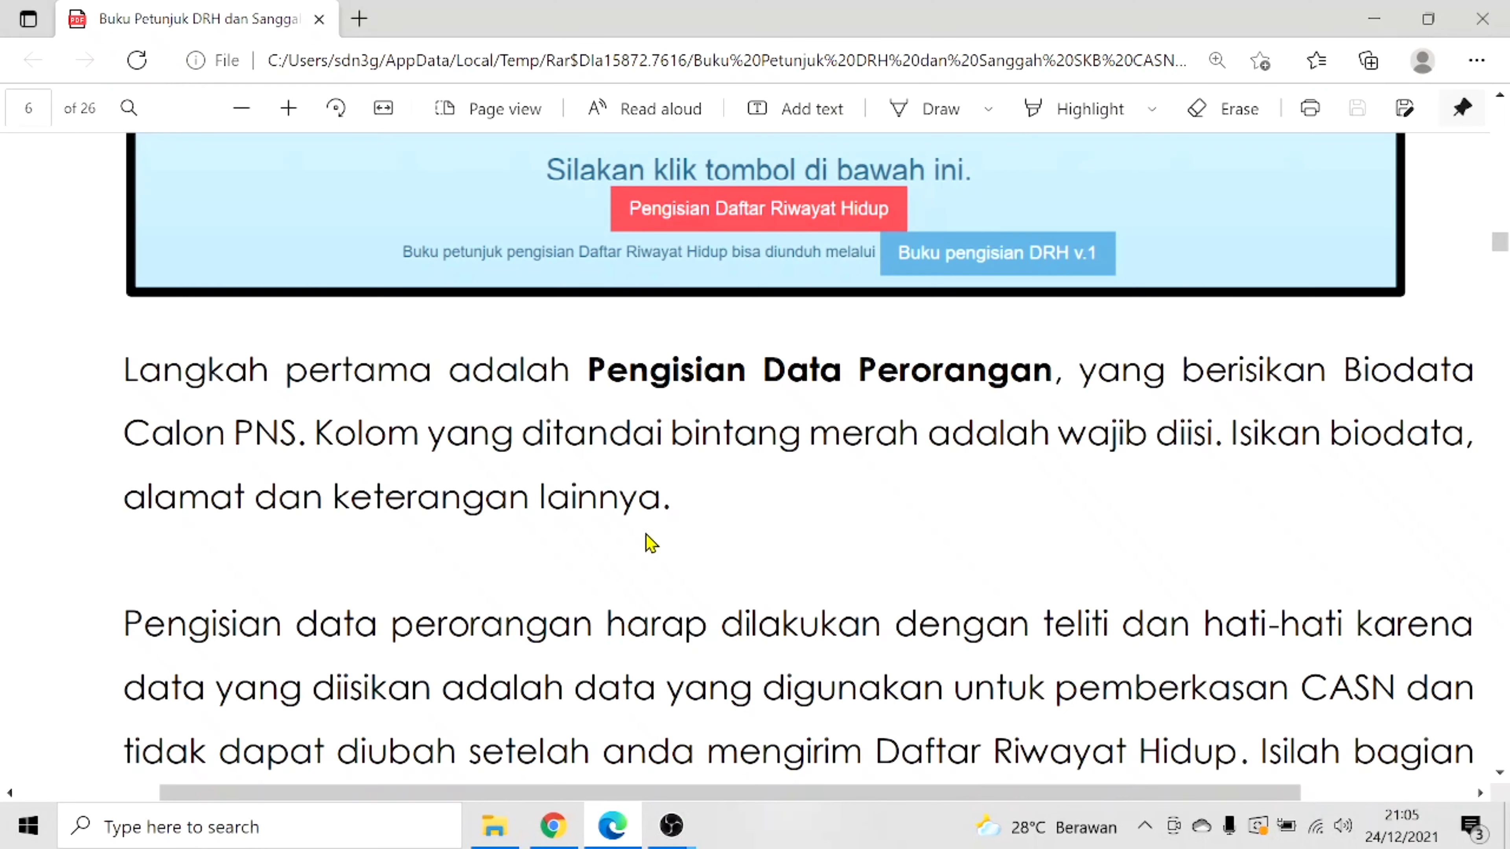
scroll(300, 624, down, 5)
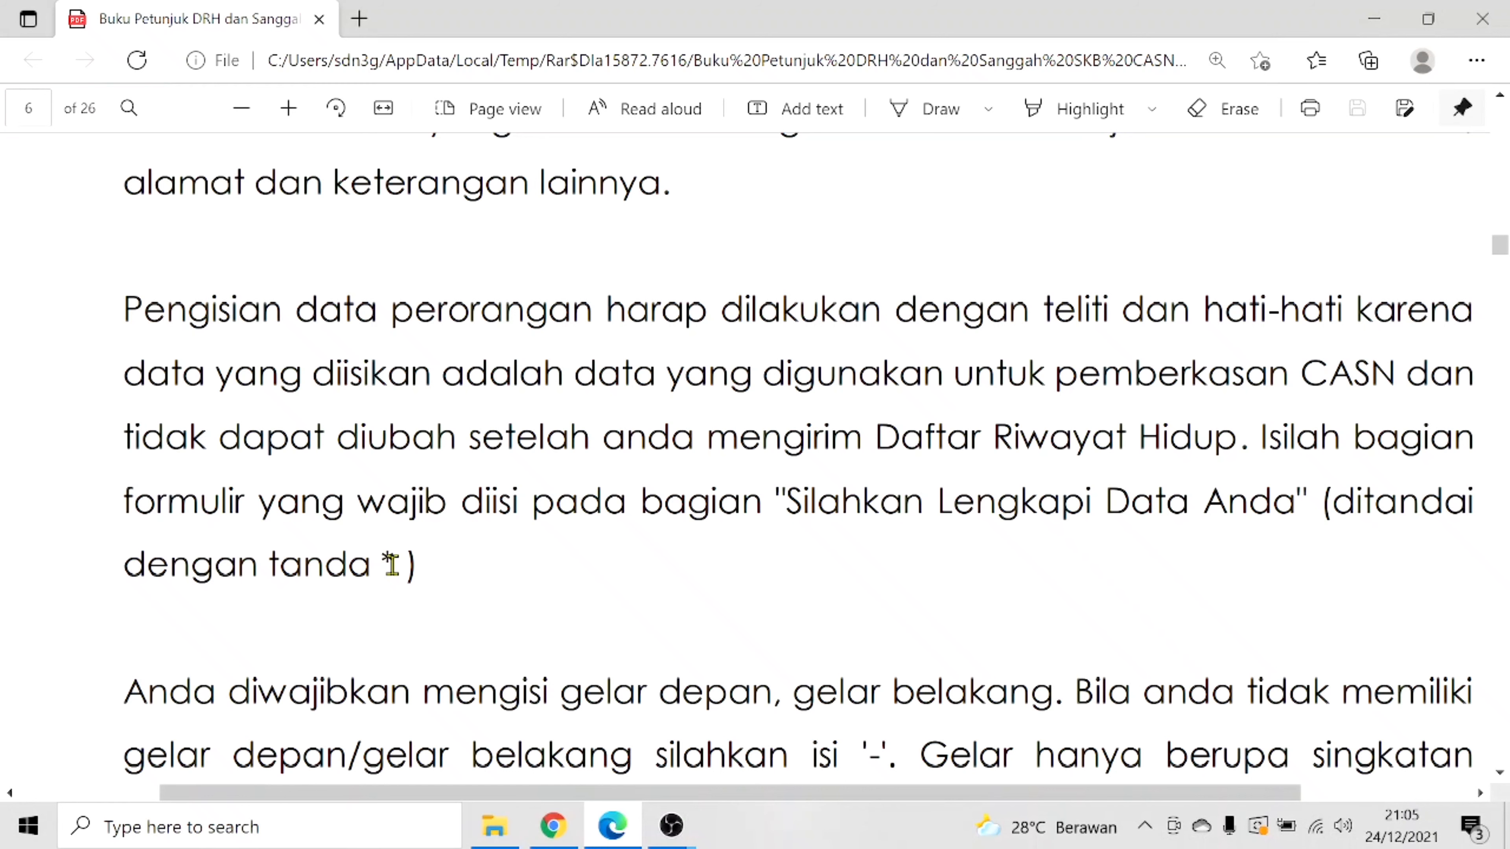
scroll(391, 564, down, 5)
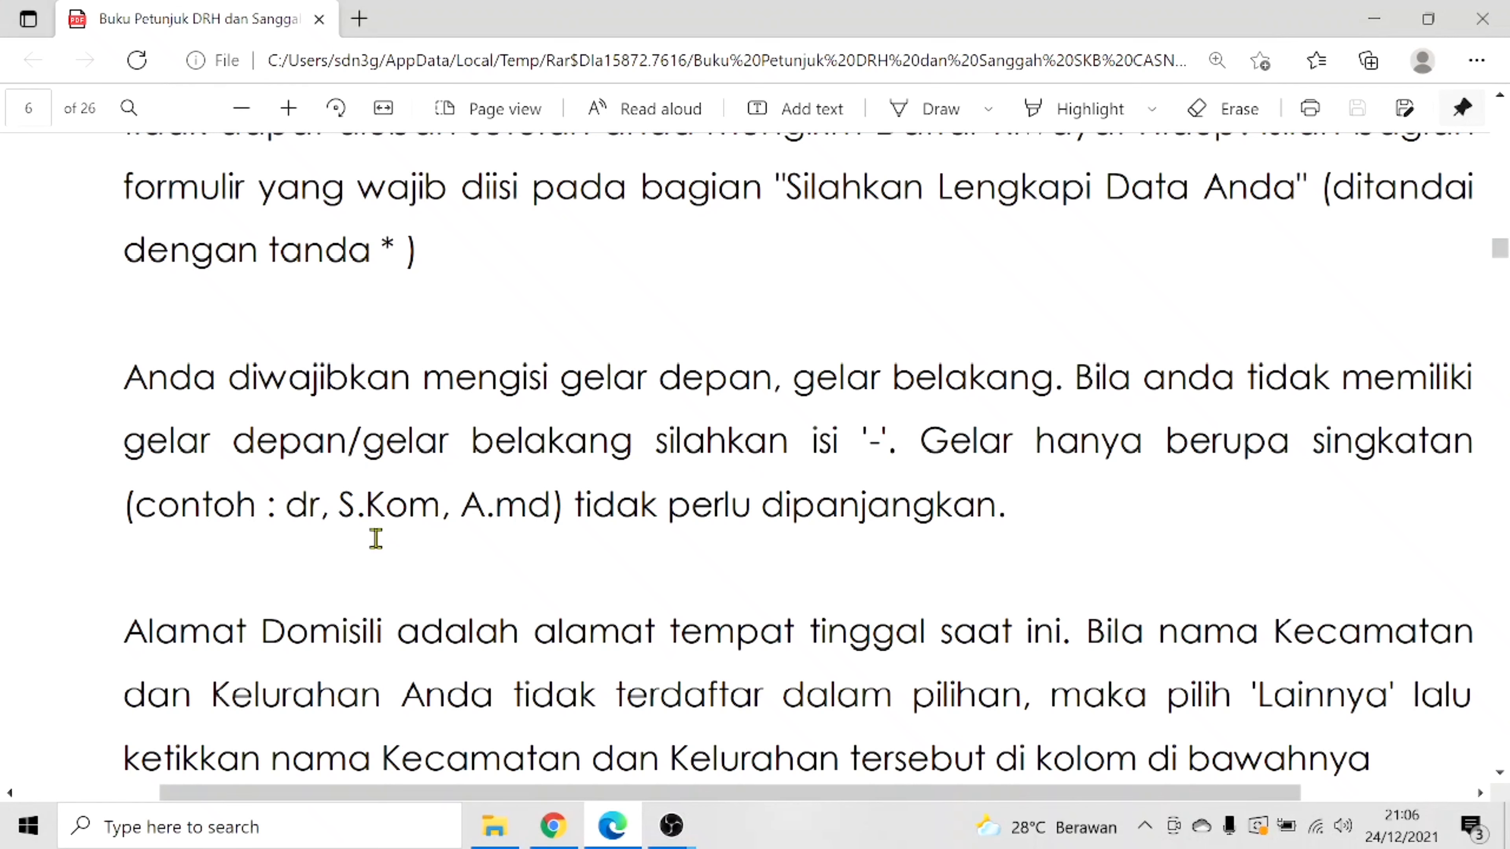
scroll(376, 540, down, 3)
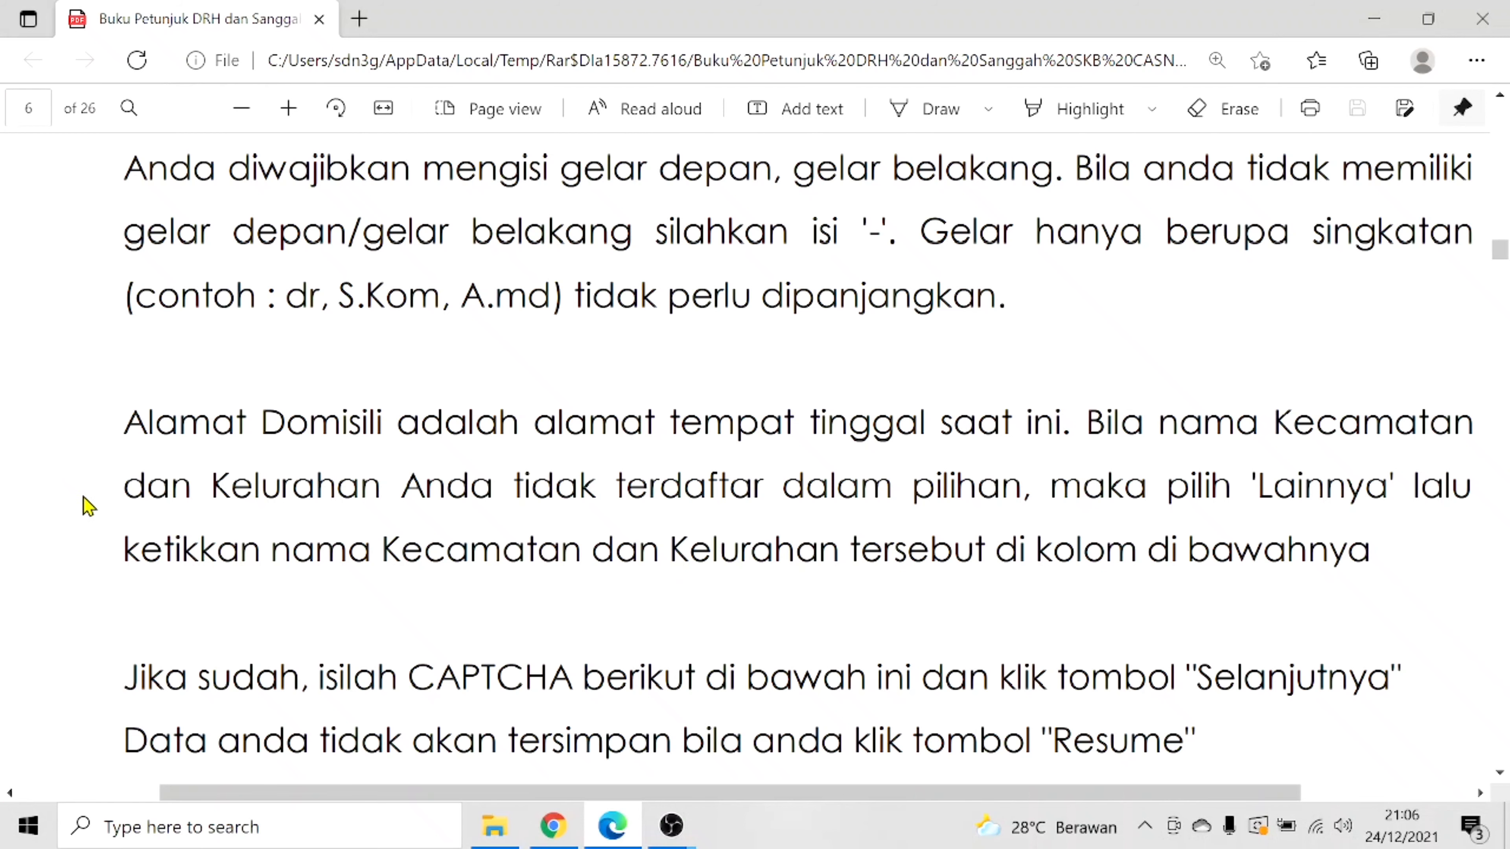
scroll(131, 544, down, 3)
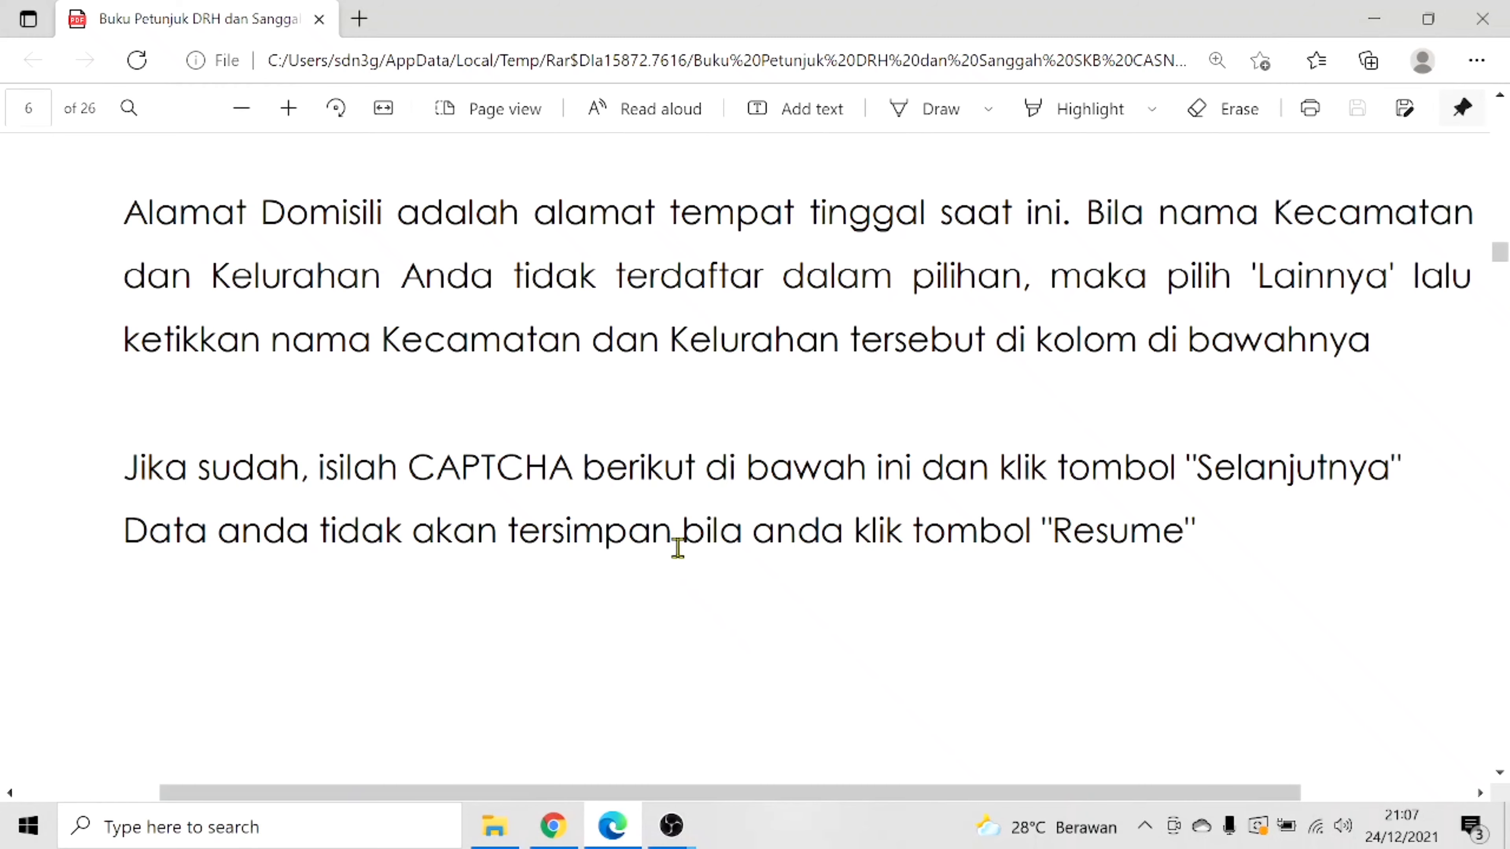
scroll(698, 715, down, 10)
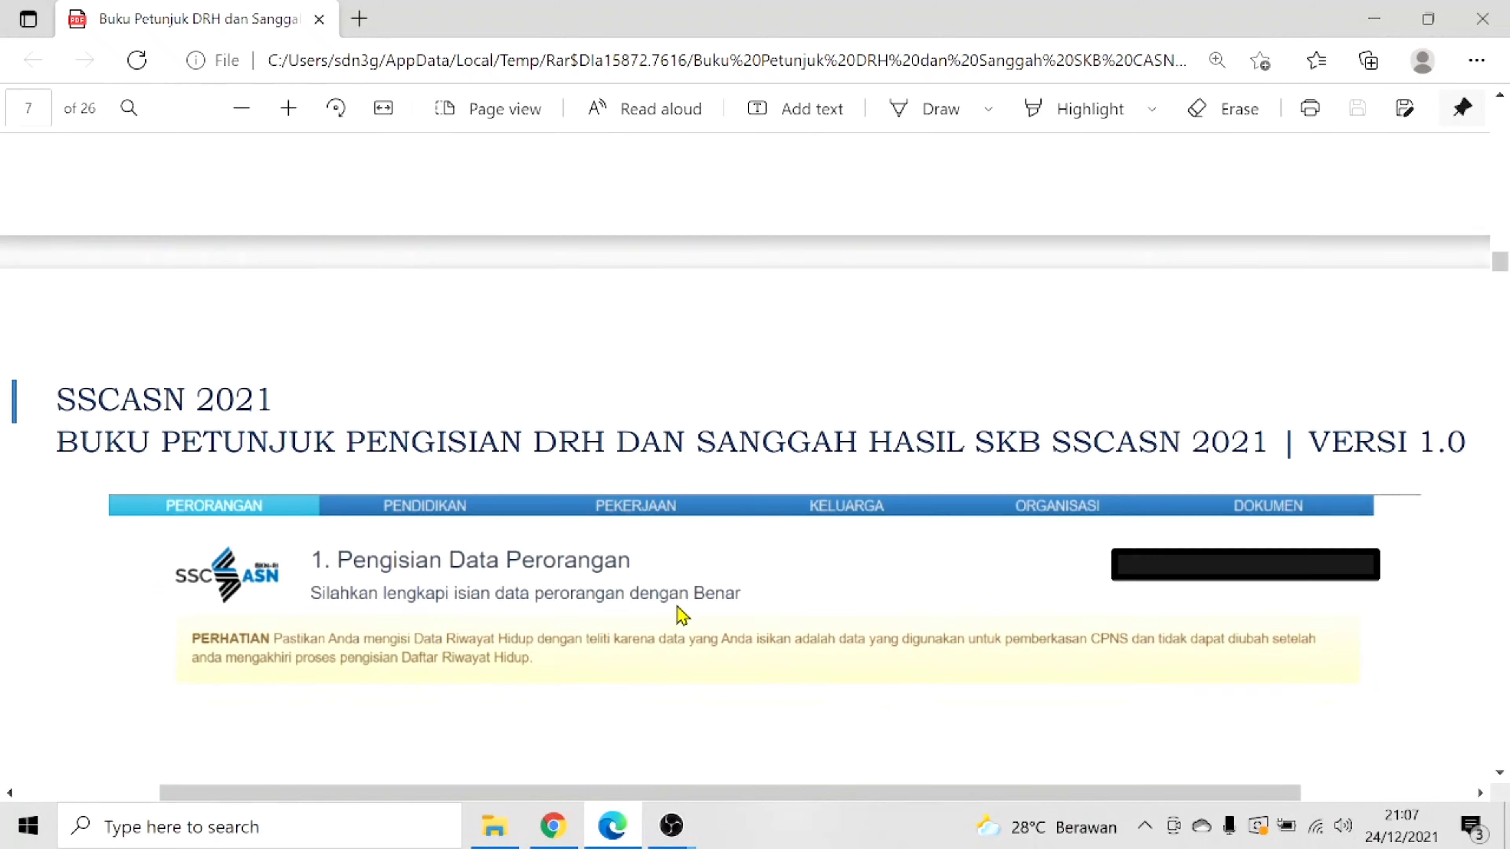
scroll(682, 616, down, 5)
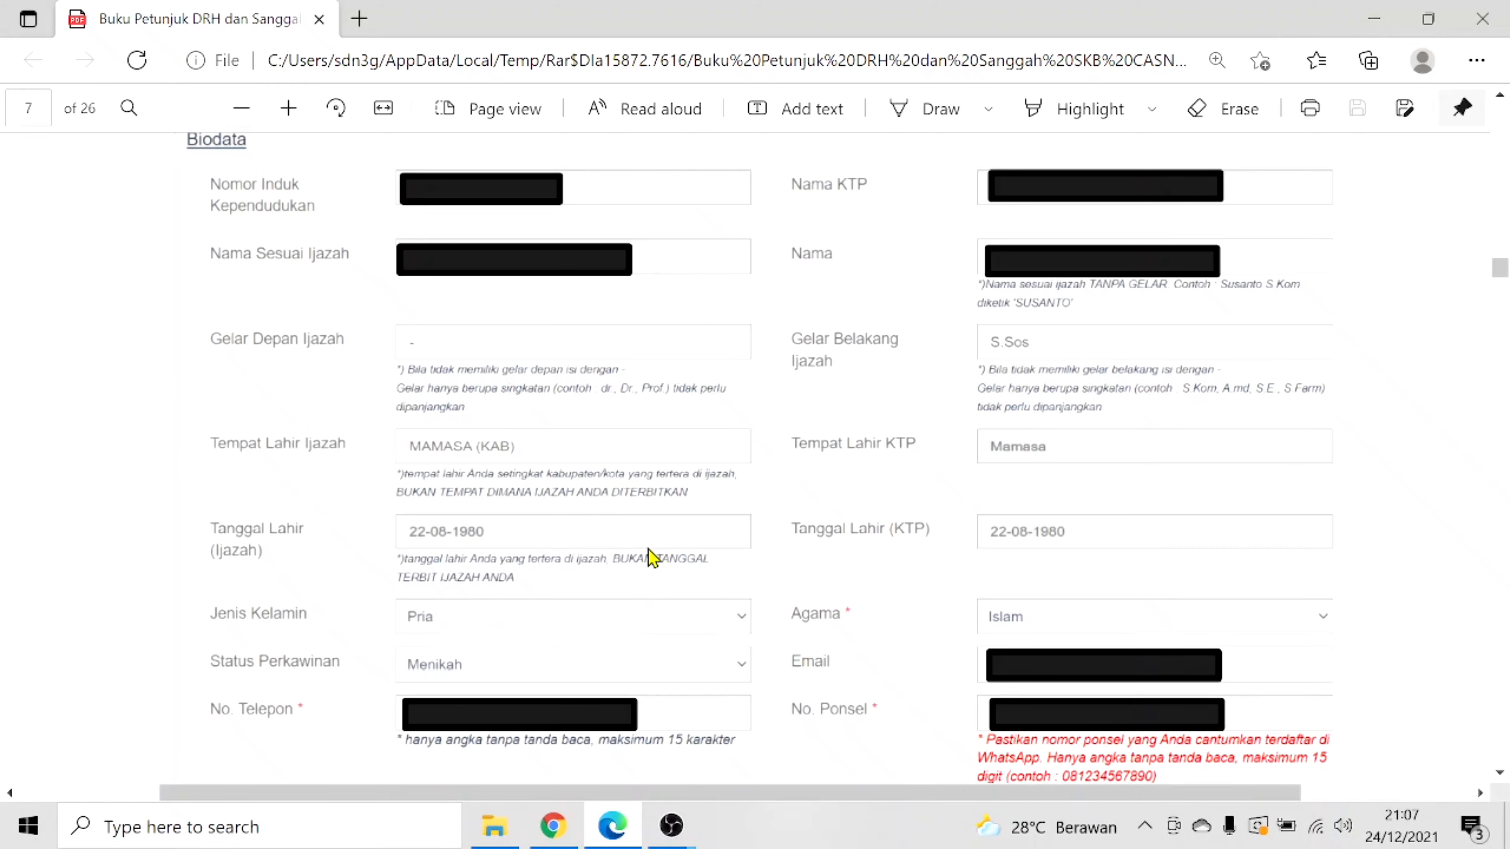
scroll(651, 556, down, 5)
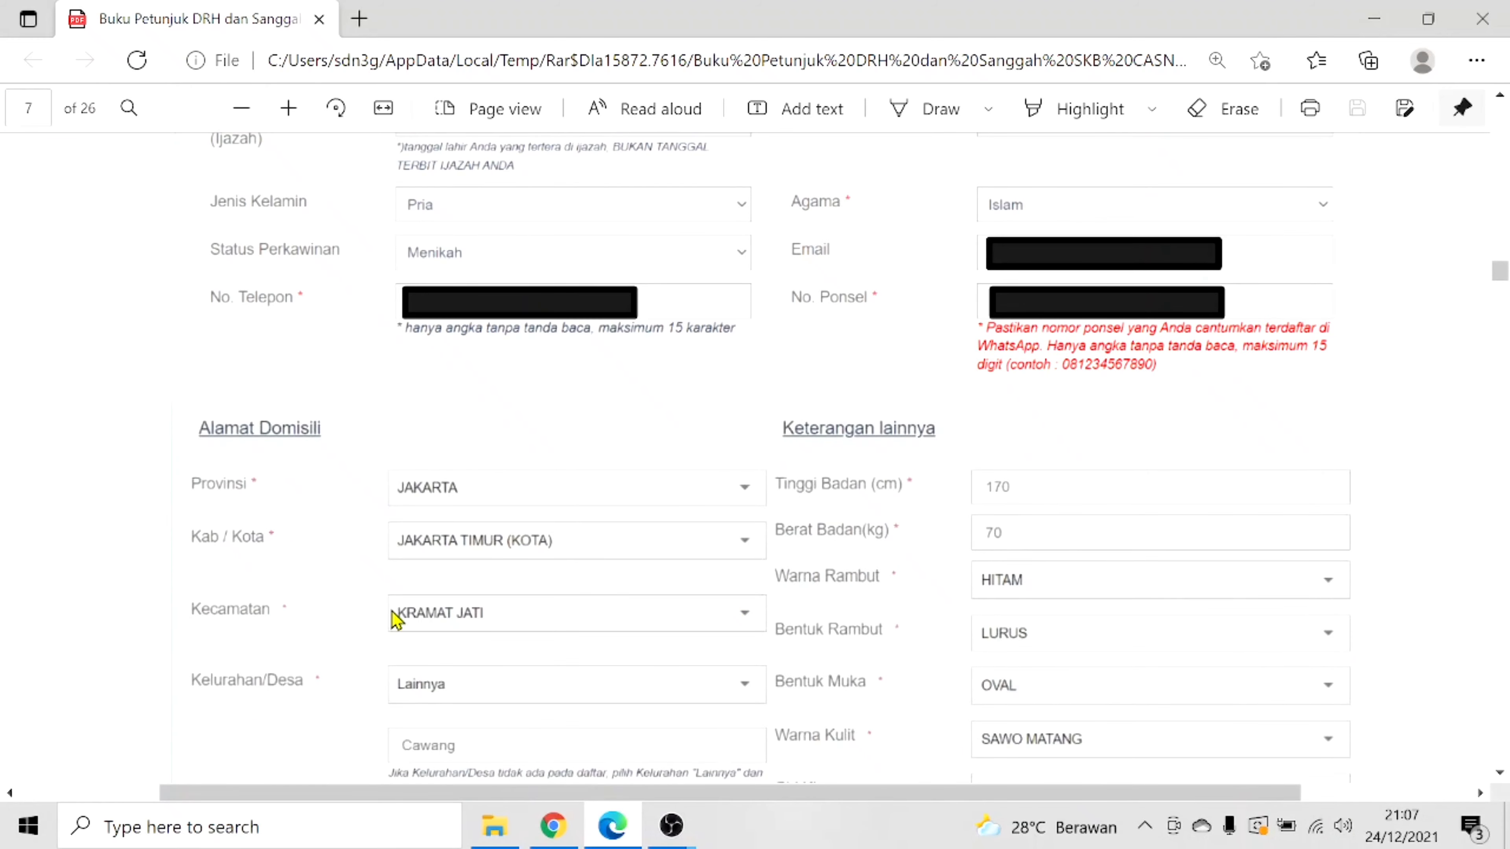
scroll(620, 568, down, 7)
scroll(620, 569, down, 3)
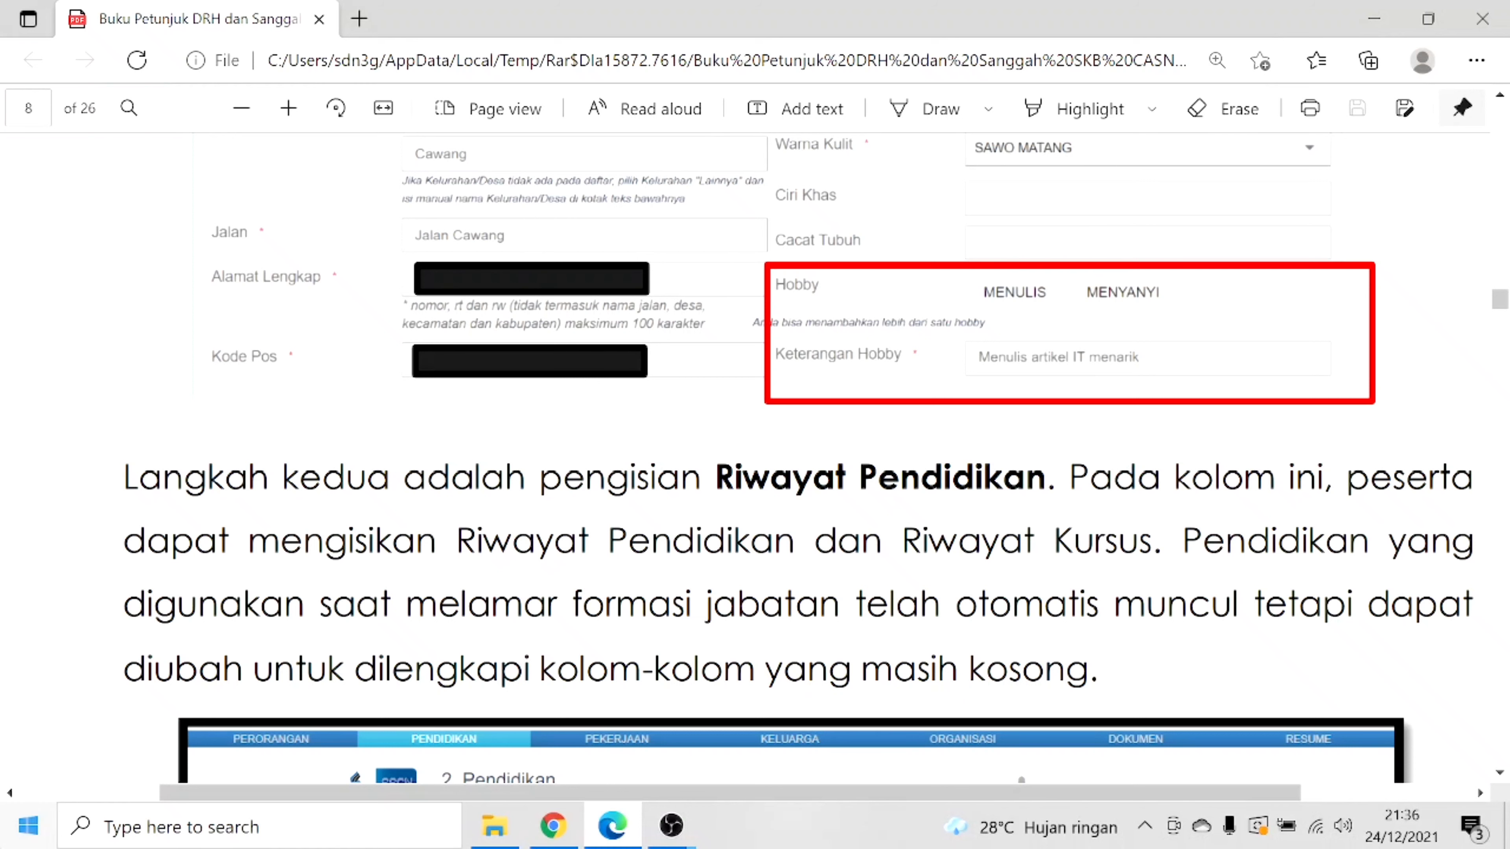
Read the guide's Riwayat Pendidikan section, including the education and course tables and how to change an education entry.
scroll(812, 610, down, 1)
scroll(811, 609, down, 4)
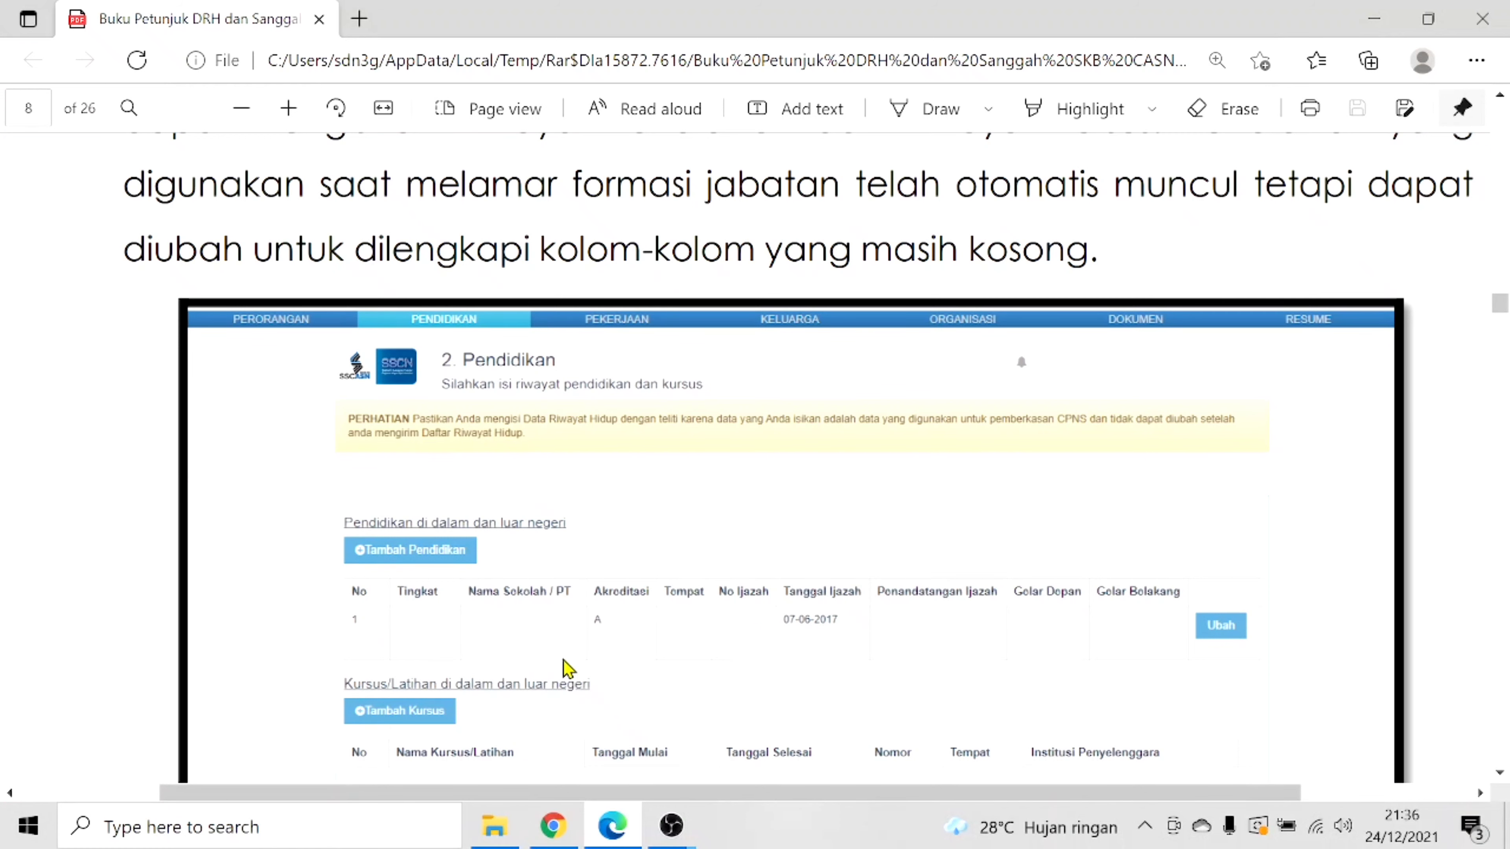
scroll(641, 592, down, 8)
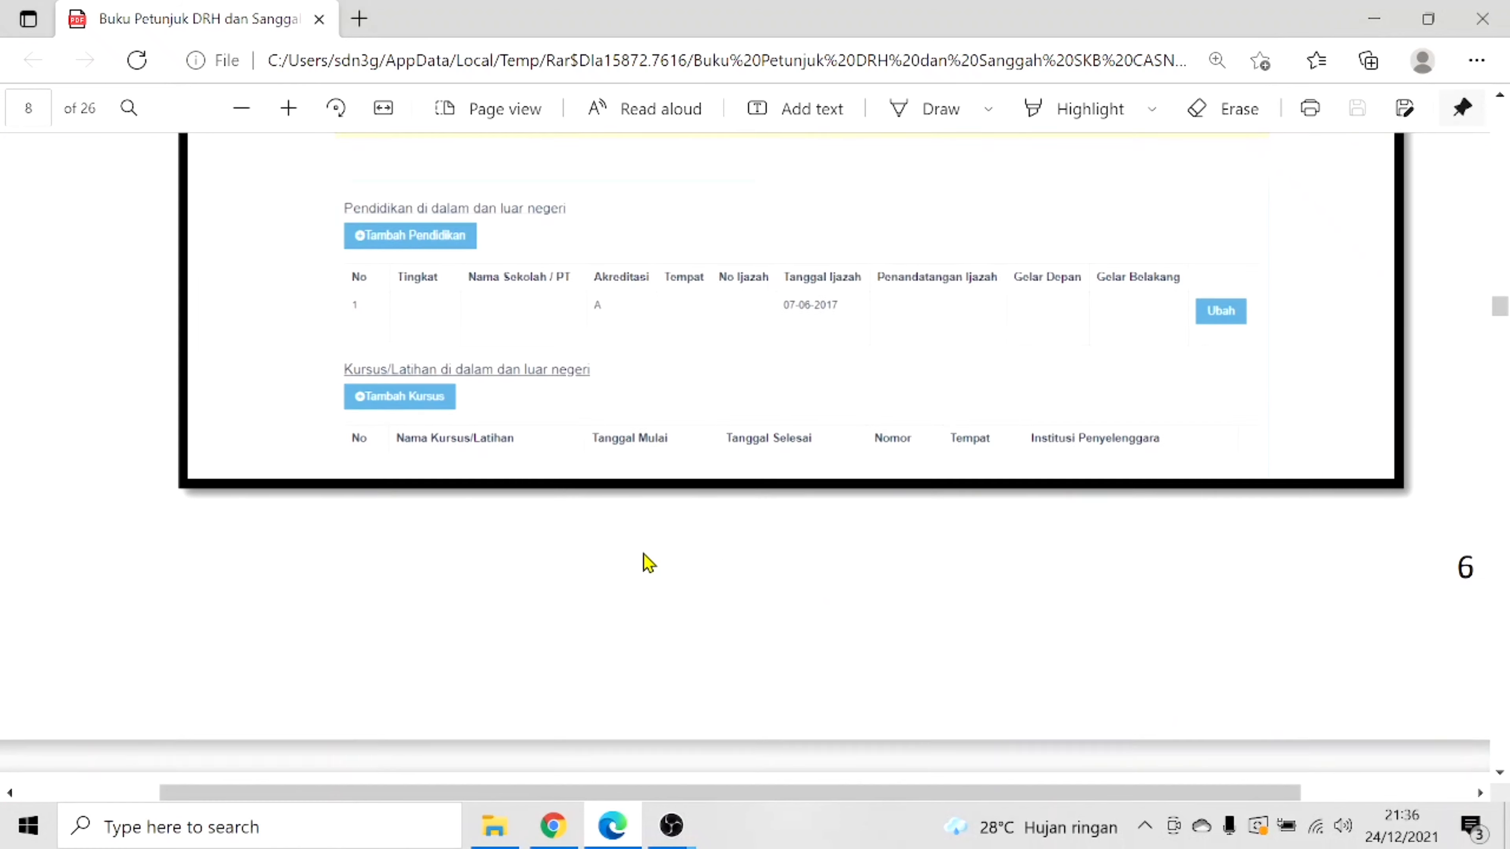
scroll(648, 561, down, 3)
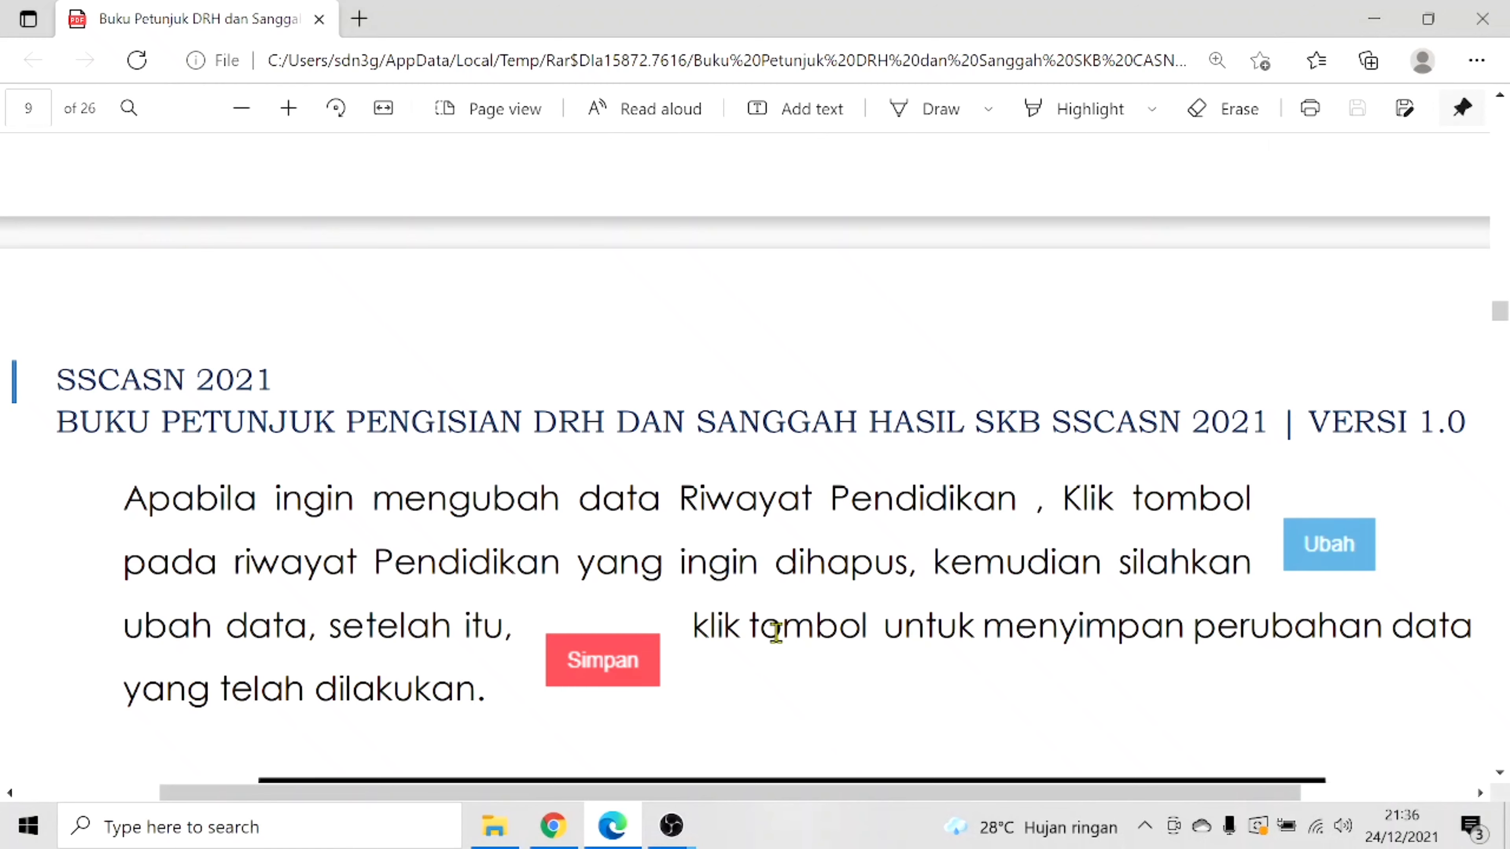
scroll(771, 627, up, 10)
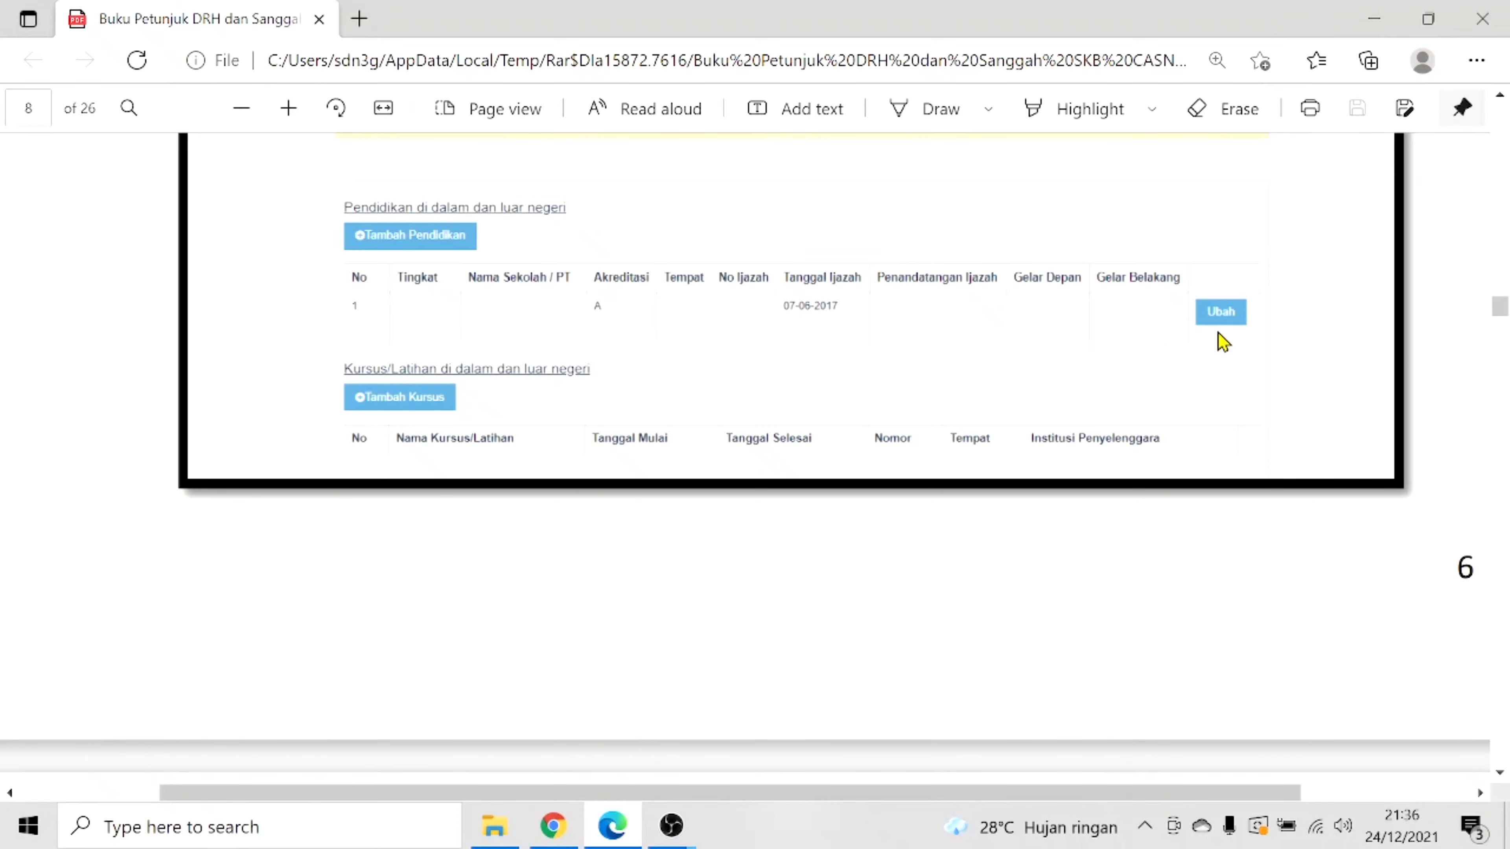
Examine the fields of the guide's example Ubah Data Pendidikan form, from Tingkat Pendidikan to Nama Pejabat Penandatangan Ijazah.
scroll(873, 595, down, 5)
scroll(822, 636, down, 12)
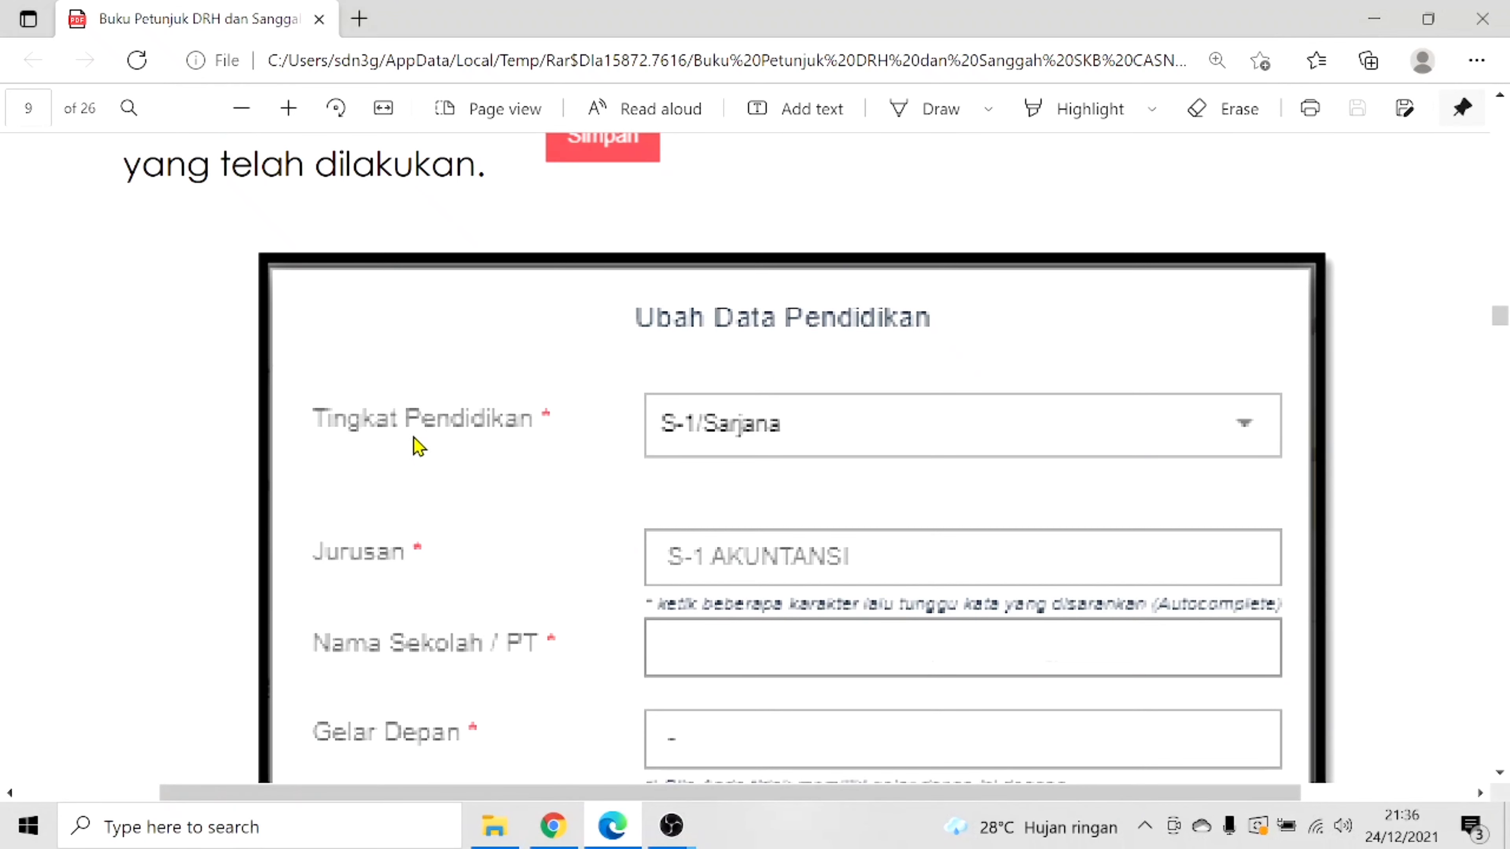
scroll(537, 550, down, 2)
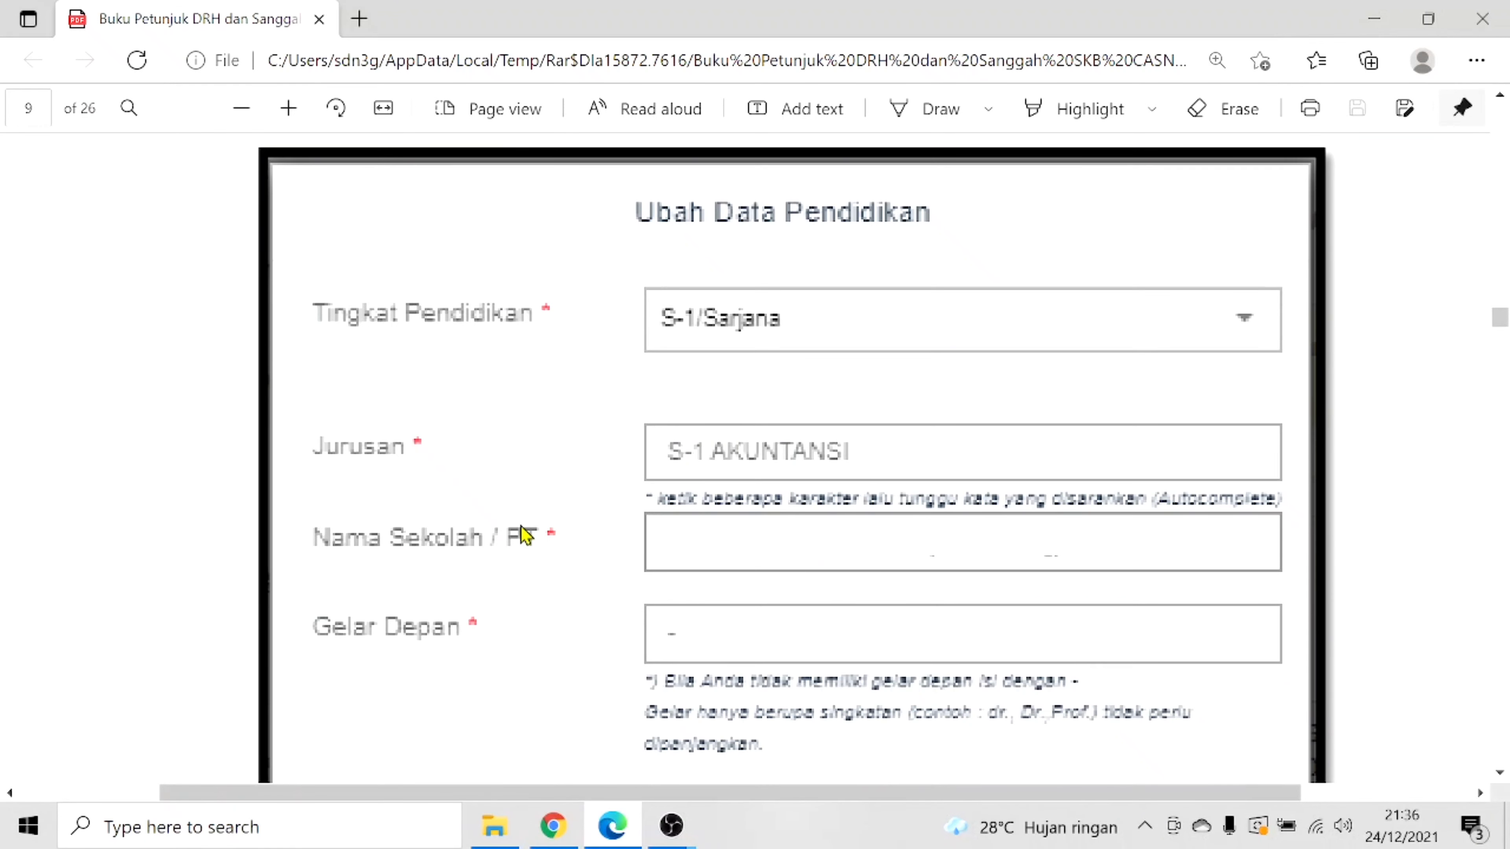
scroll(579, 546, down, 4)
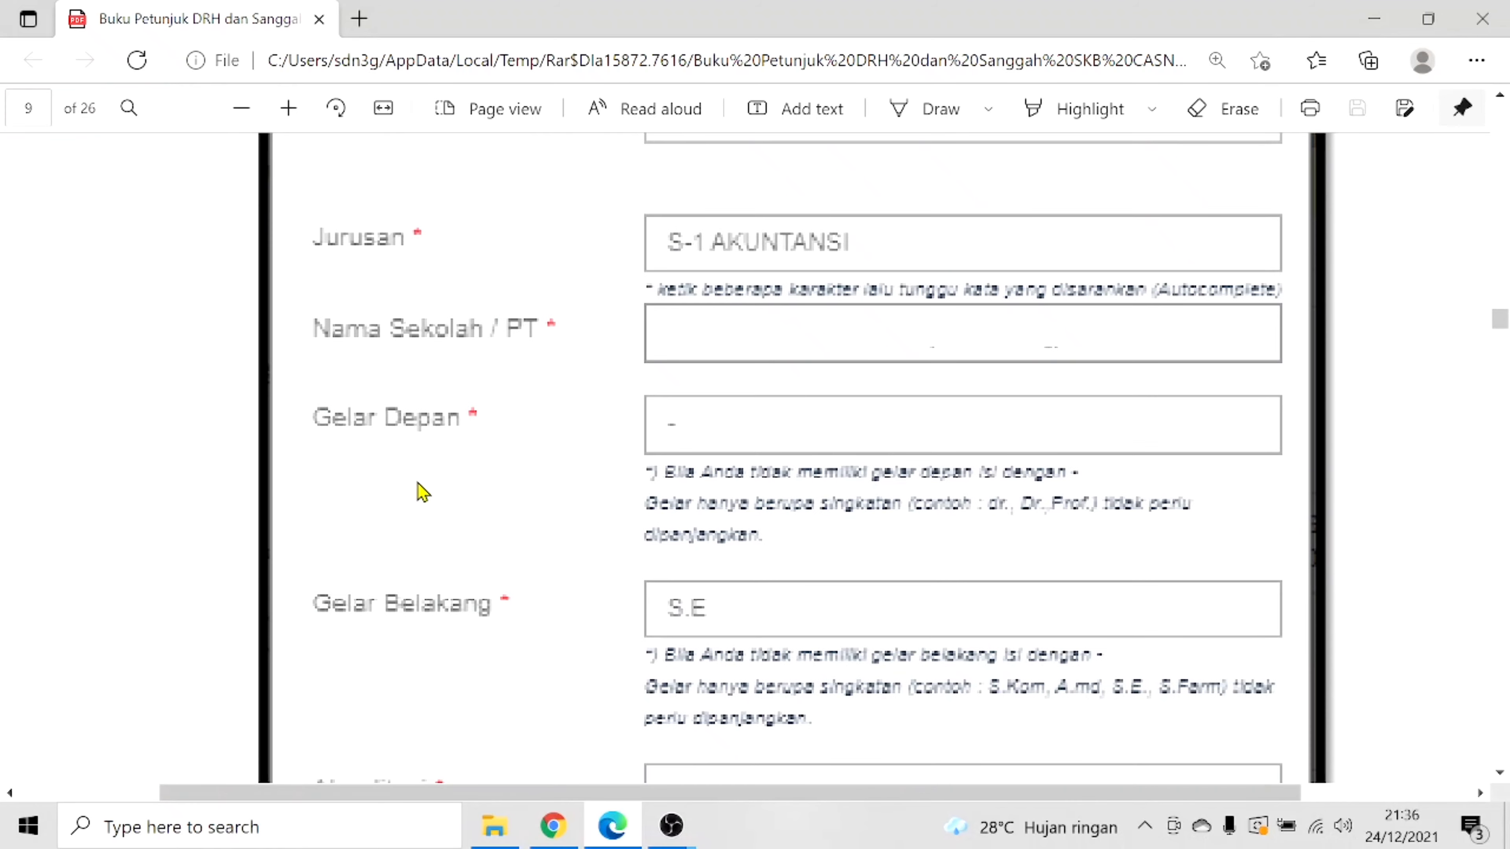
scroll(505, 634, down, 4)
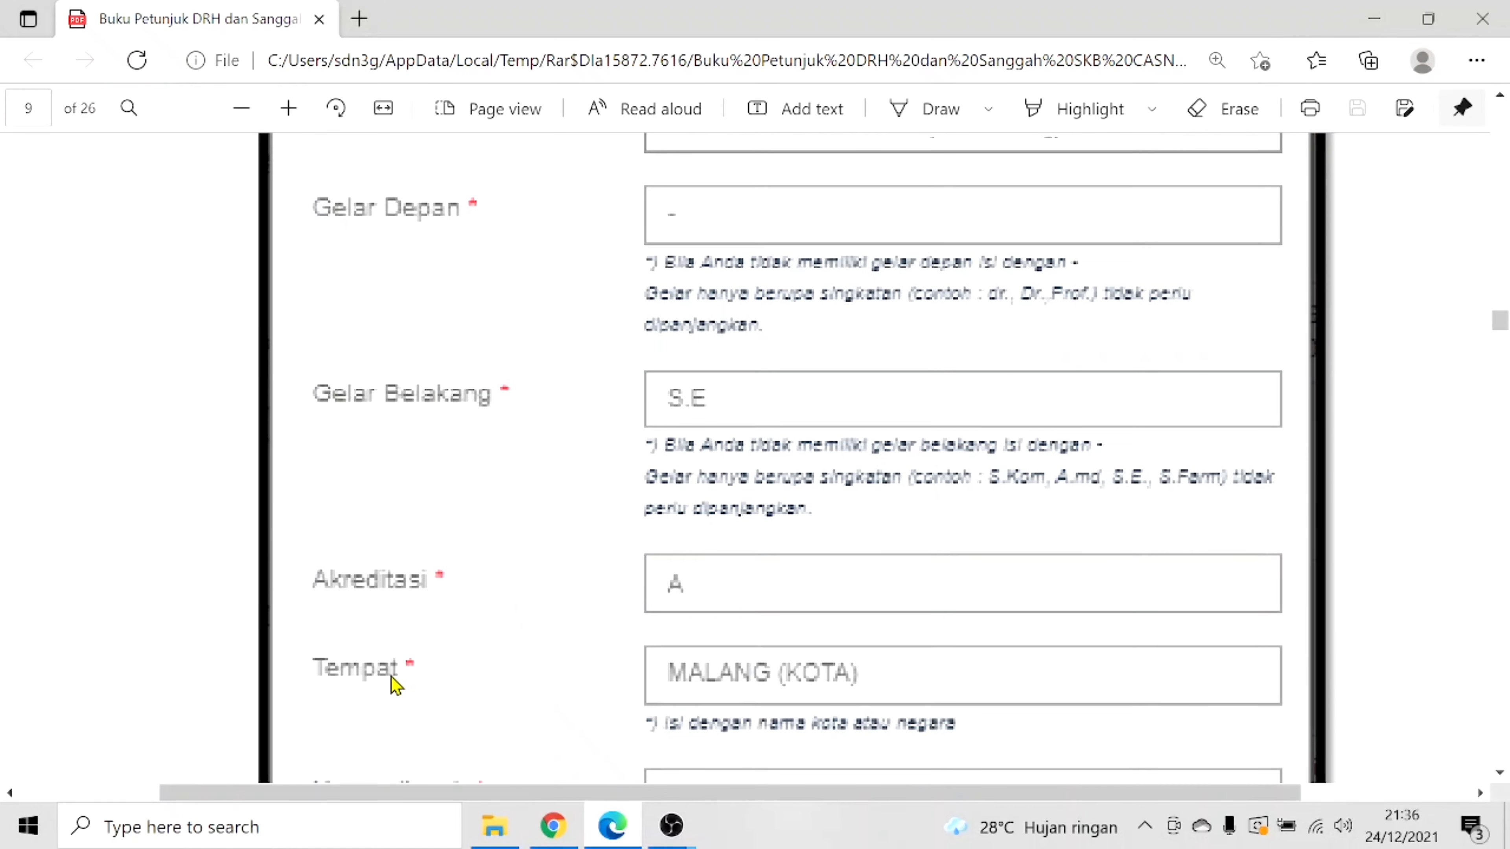
scroll(416, 677, down, 6)
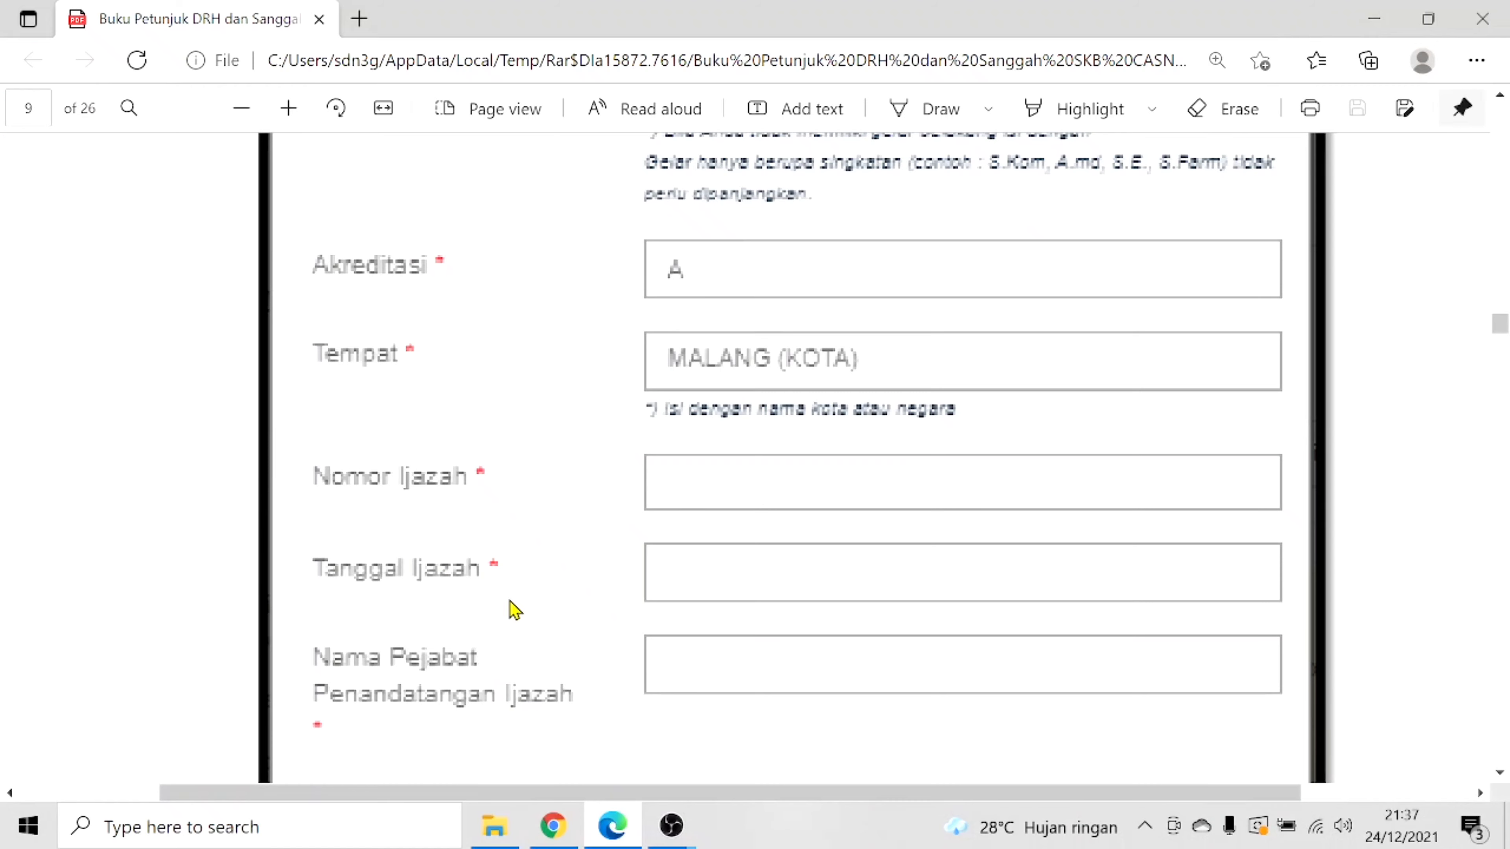
scroll(354, 666, down, 4)
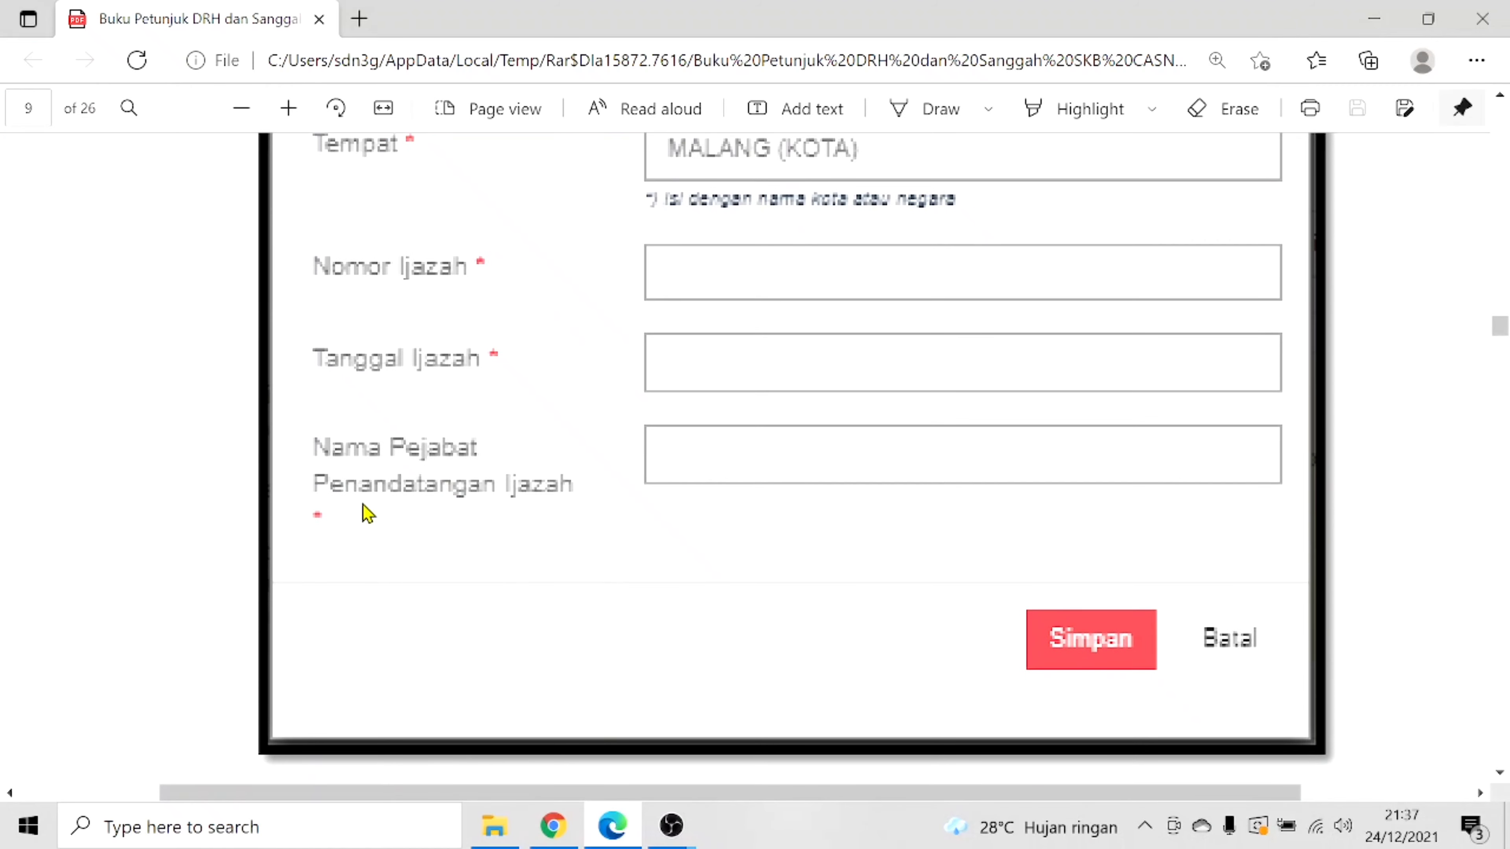
scroll(796, 501, up, 14)
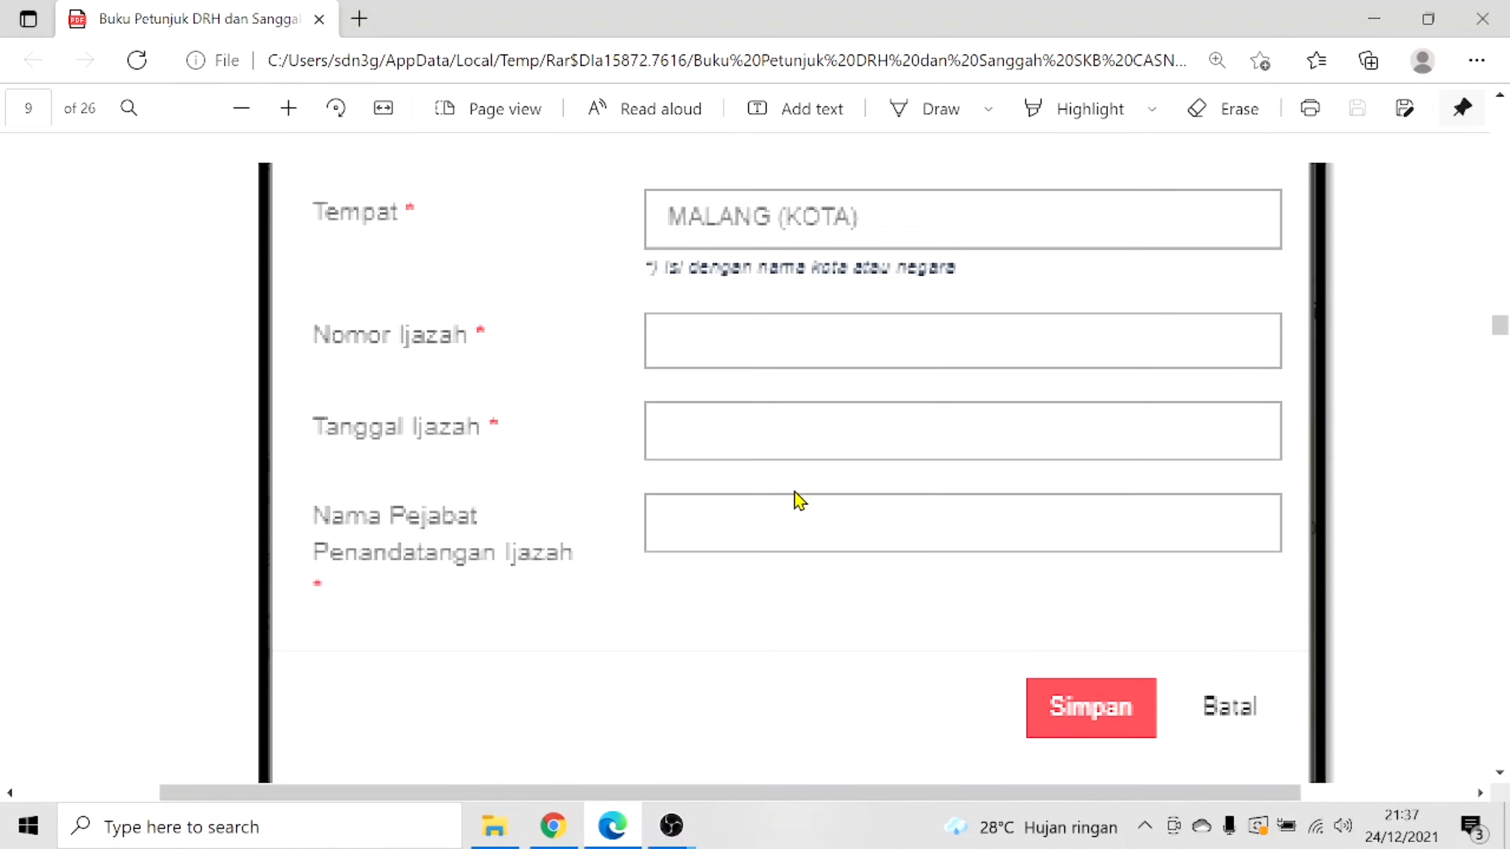
scroll(806, 500, up, 4)
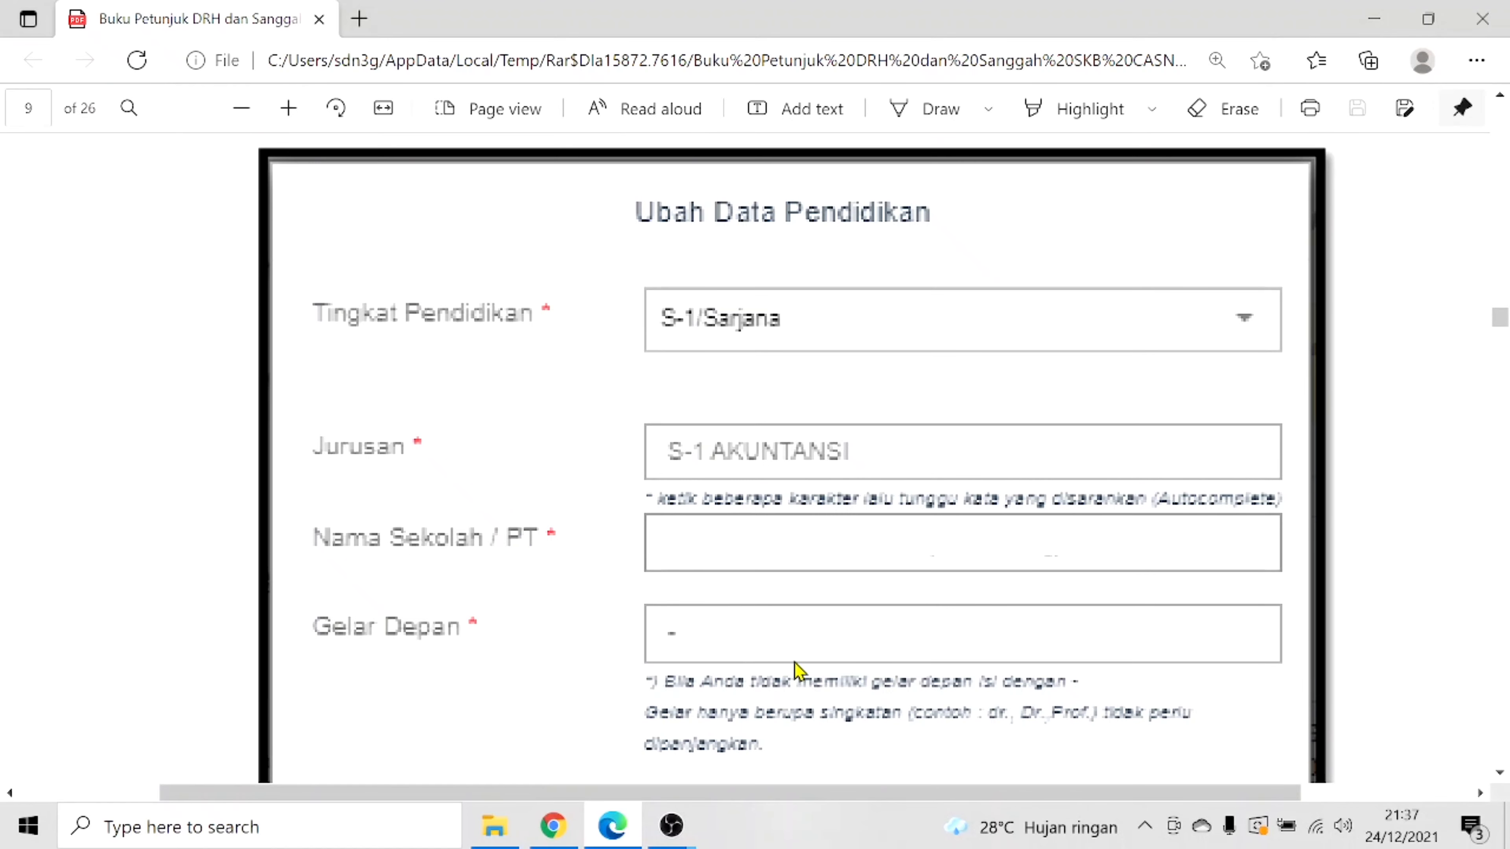
scroll(927, 455, up, 20)
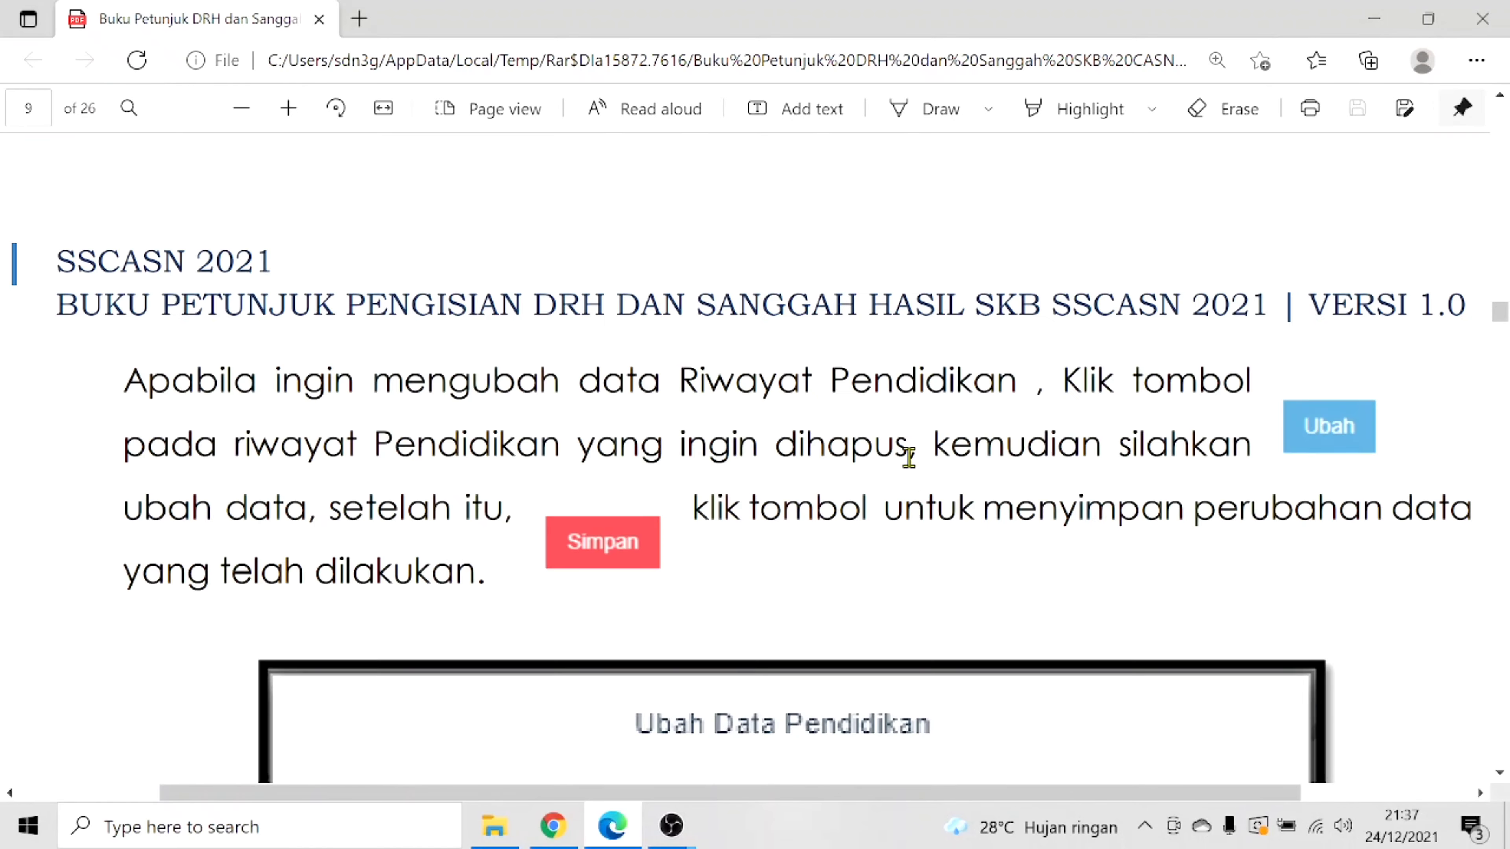
Read the guide's rules on changing and adding education entries, including the restriction on equal or higher levels, the Tambah Pendidikan example and the education/course filling requirements.
scroll(903, 473, up, 4)
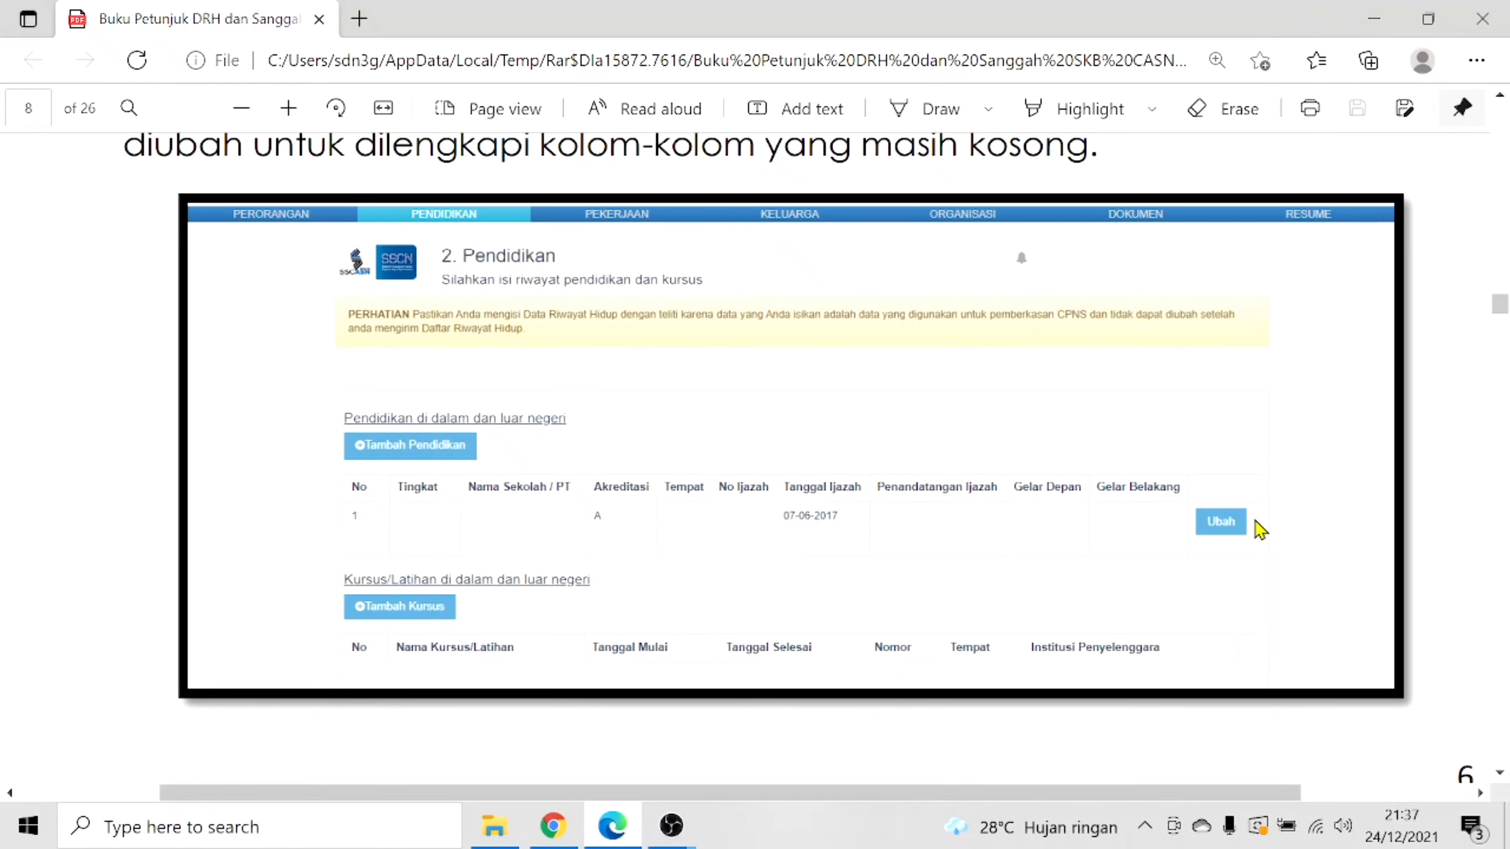
scroll(1001, 556, down, 20)
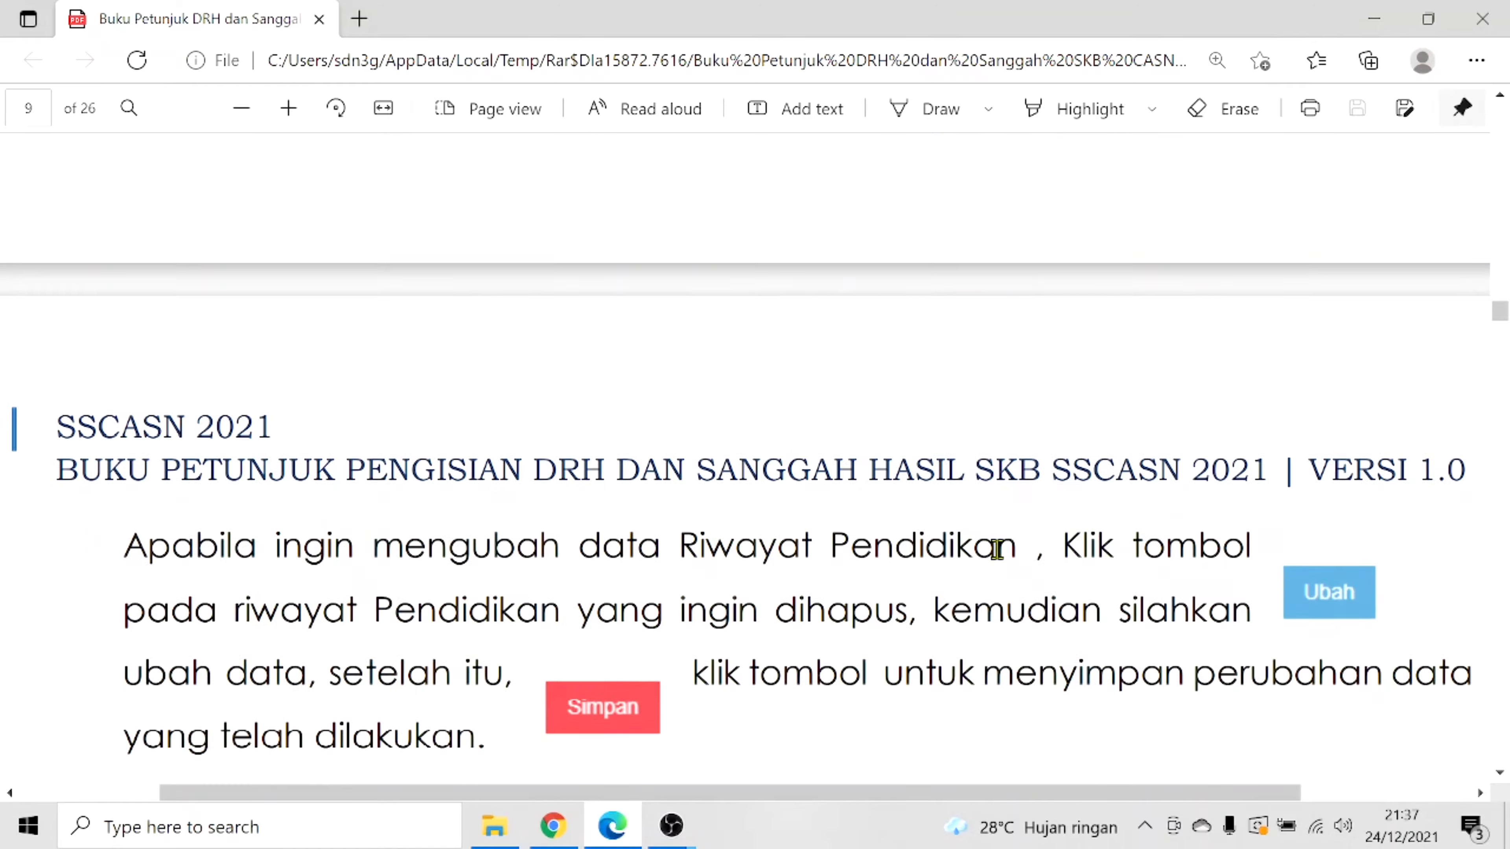
scroll(992, 563, down, 20)
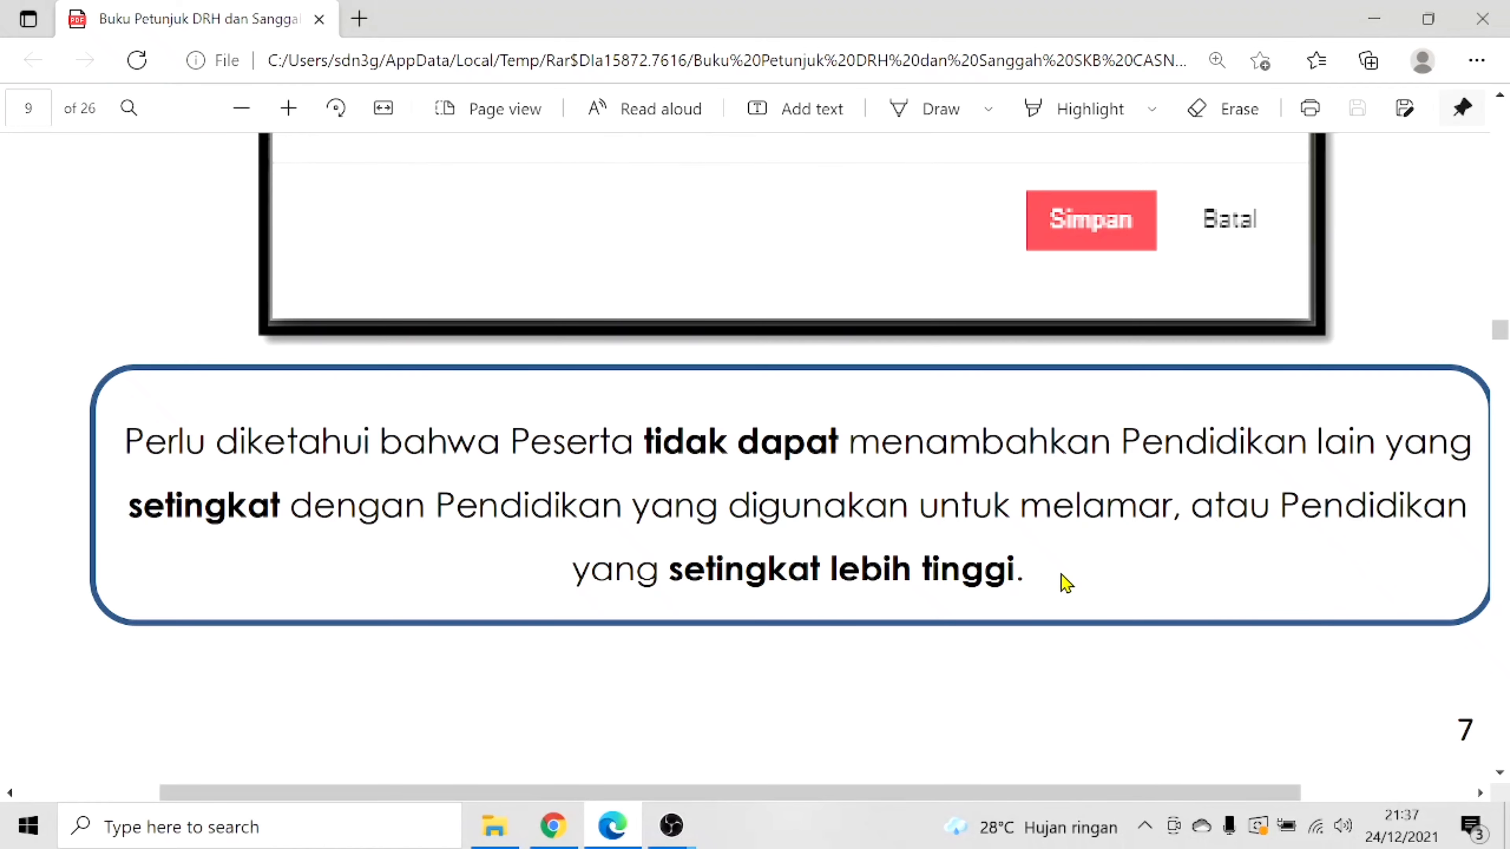
scroll(1061, 574, down, 5)
scroll(1052, 585, down, 2)
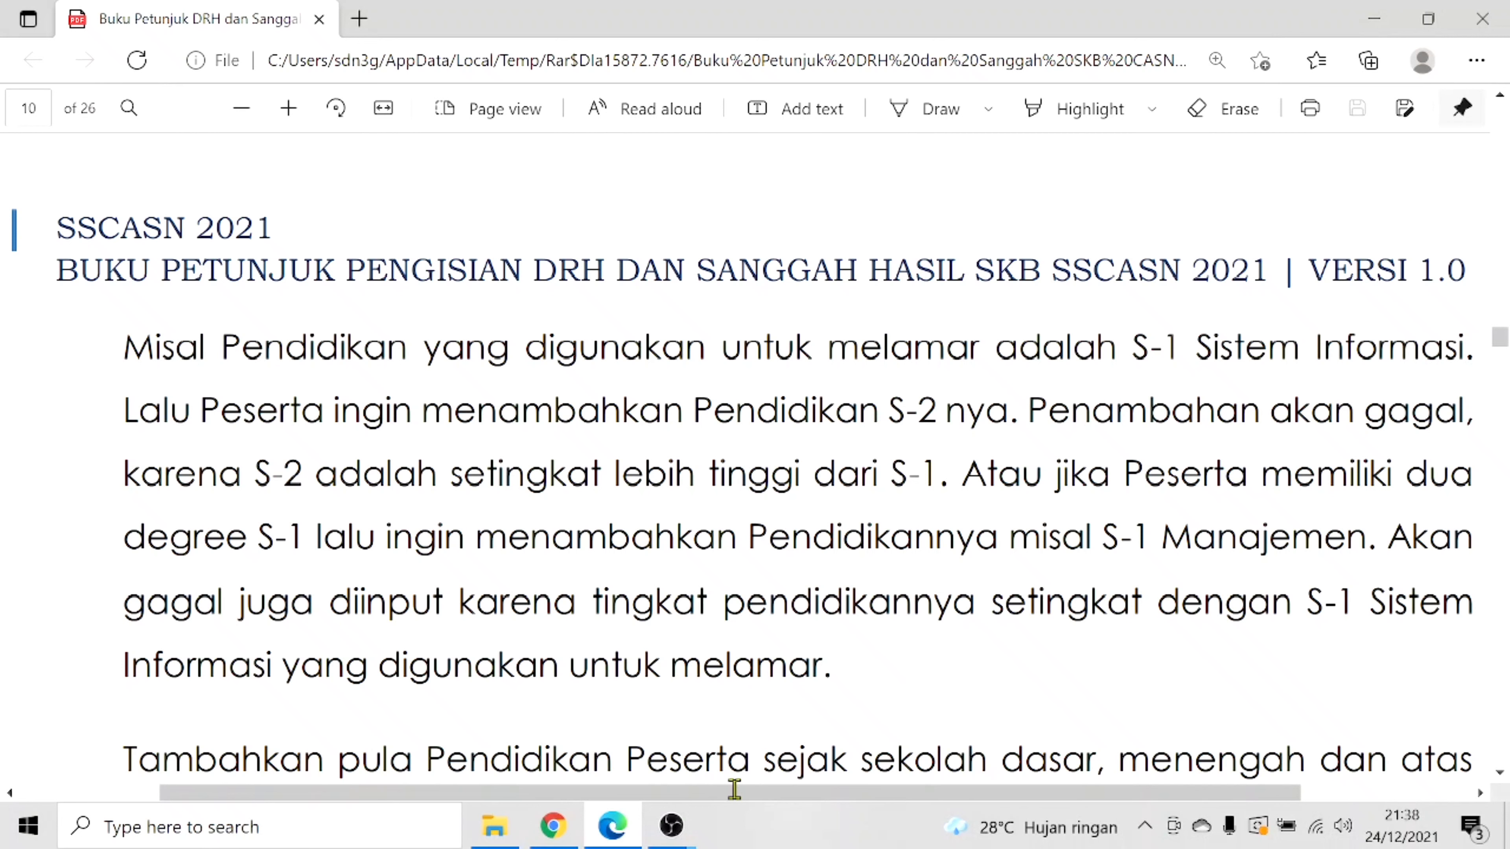
scroll(650, 718, down, 5)
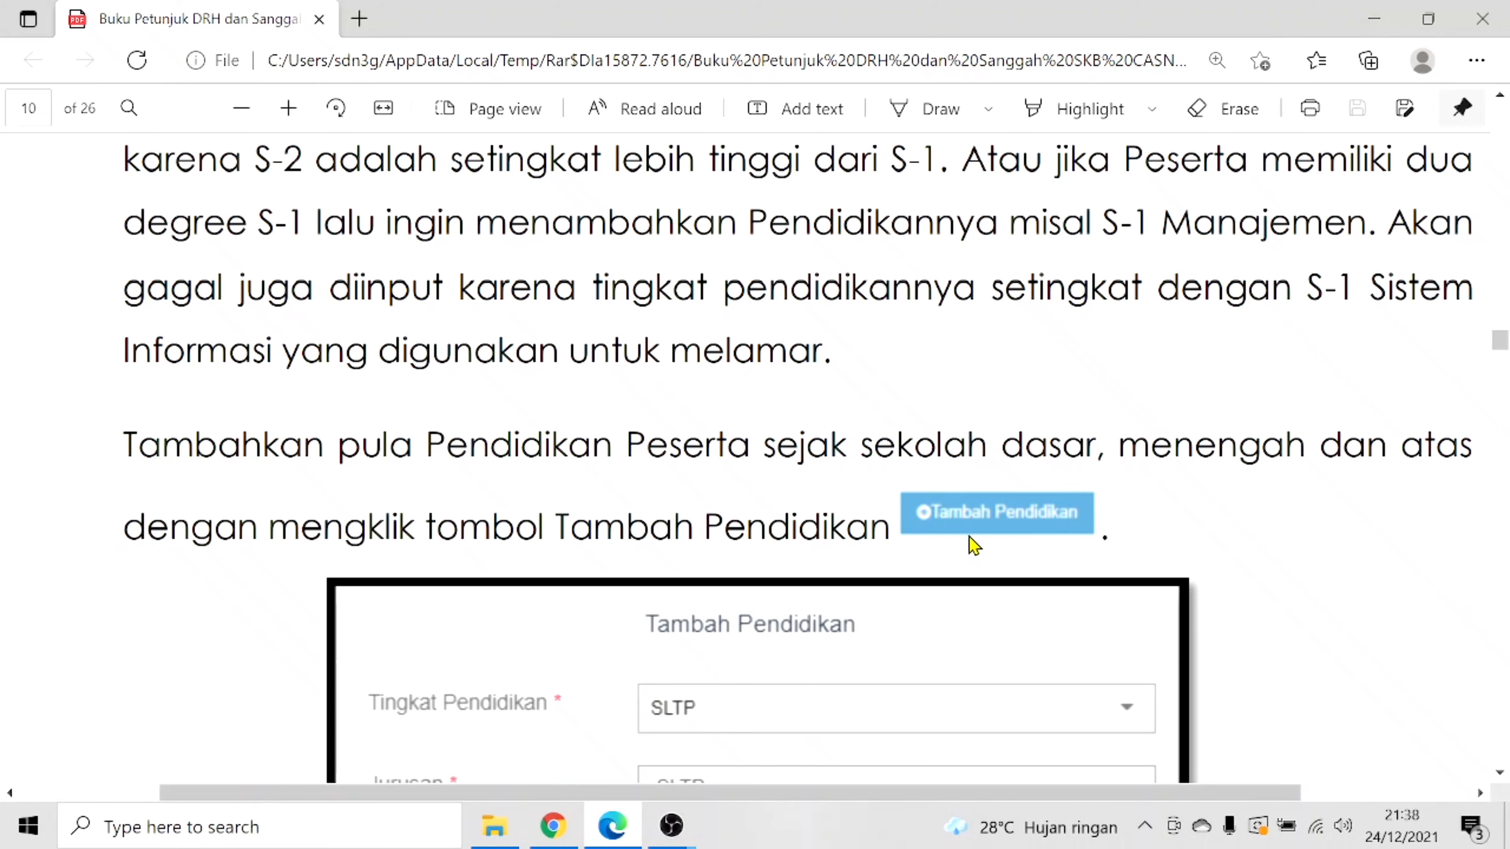
scroll(990, 528, up, 5)
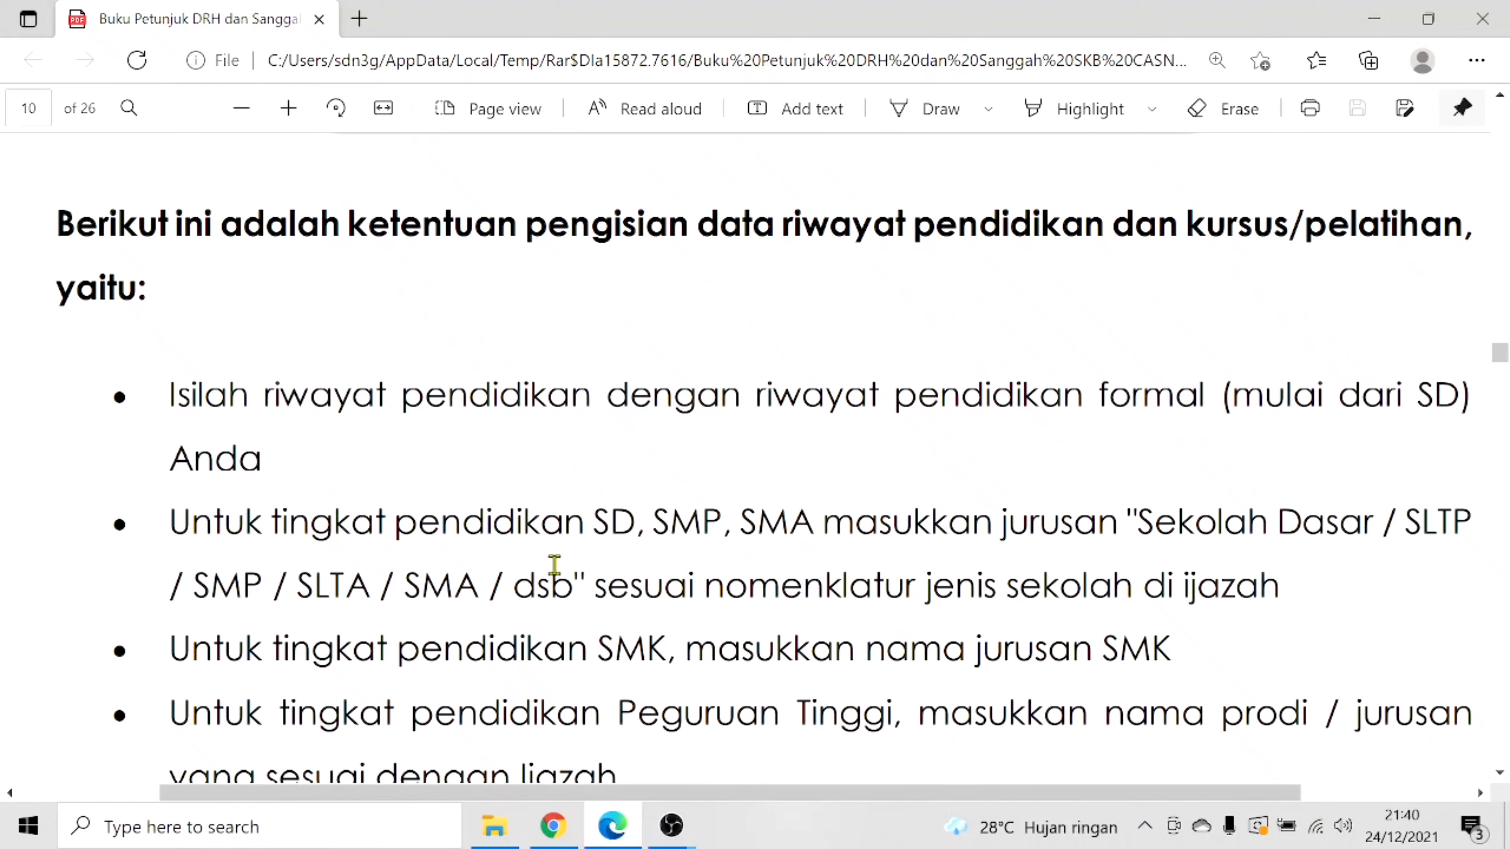